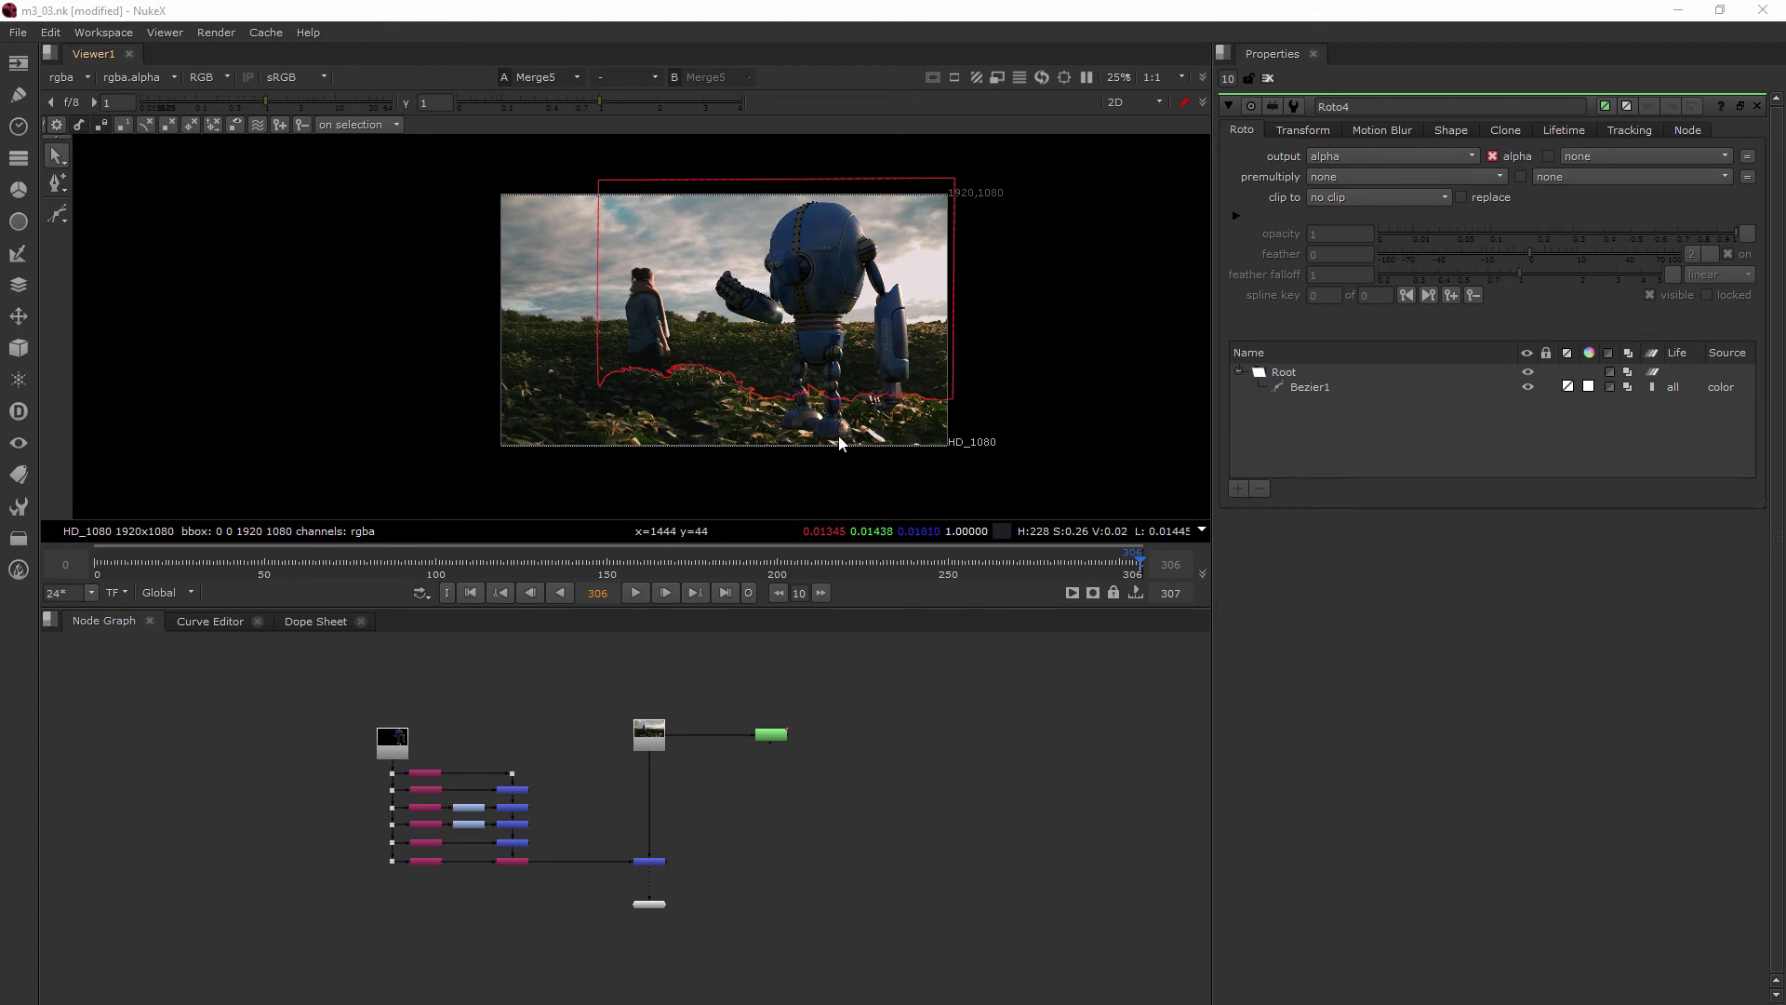
# Step: Zoom the viewer from 25% to about 71% on the robot's feet at the grass line
pyautogui.scroll(3, 840, 436)
pyautogui.scroll(2, 843, 437)
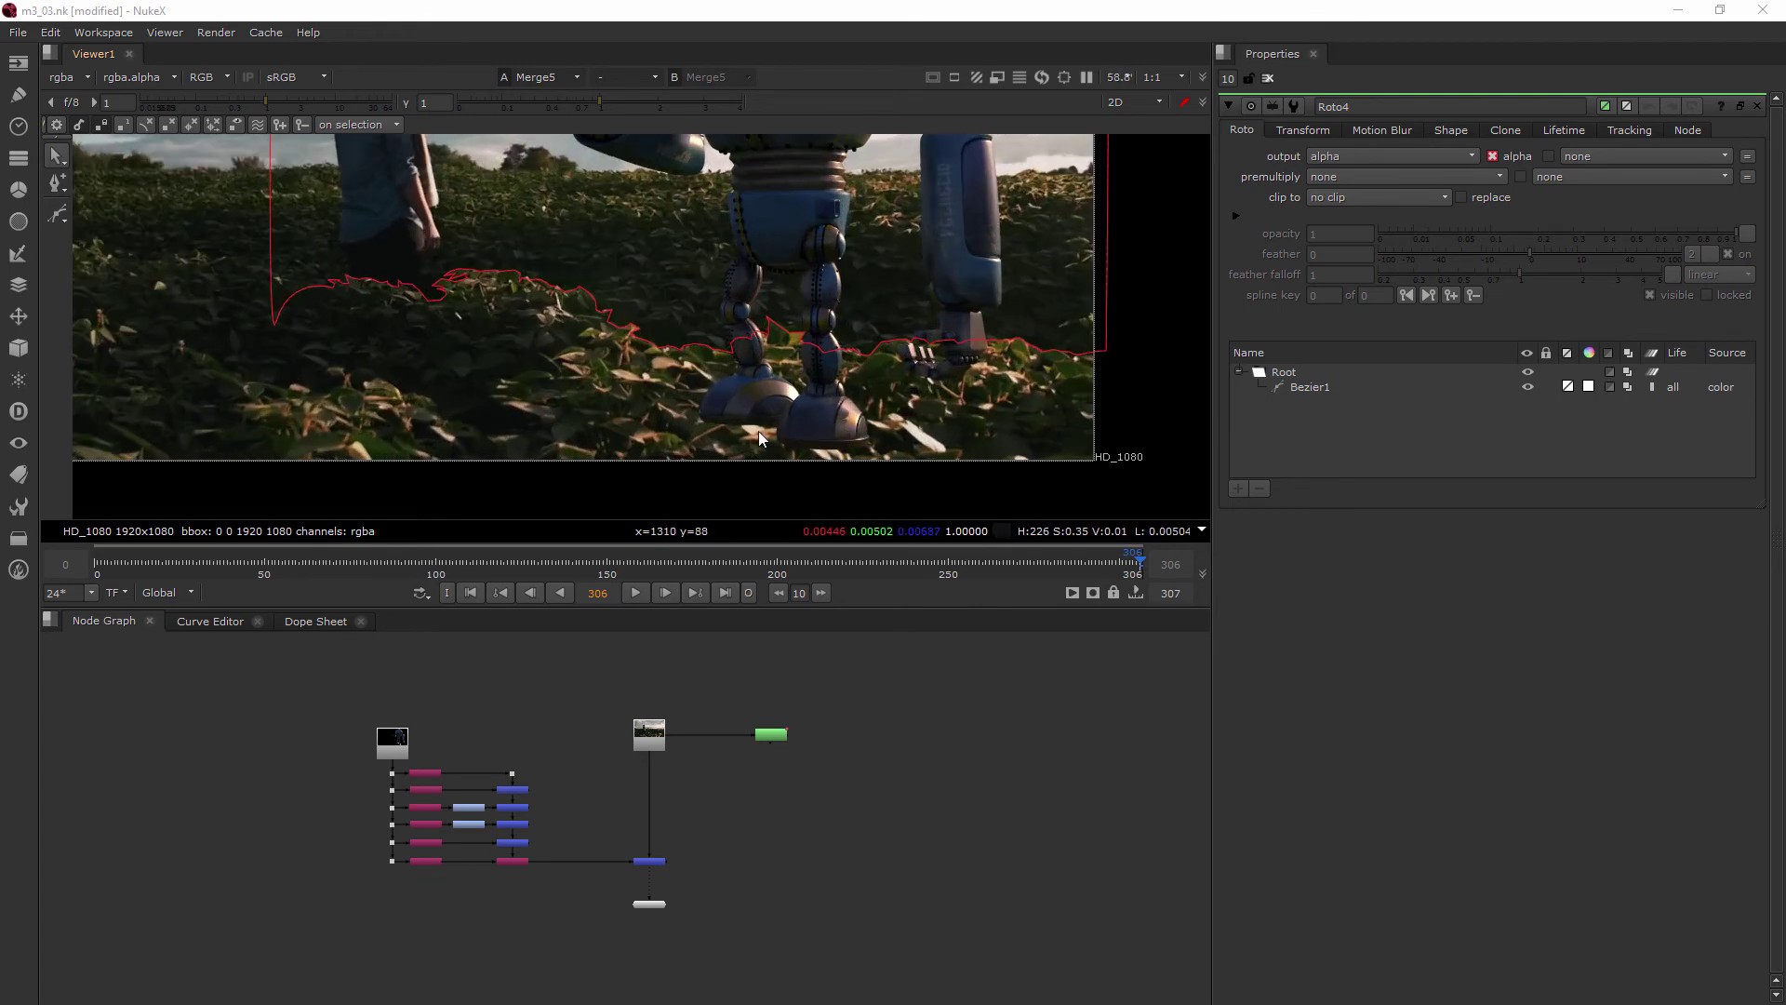
pyautogui.scroll(1, 810, 454)
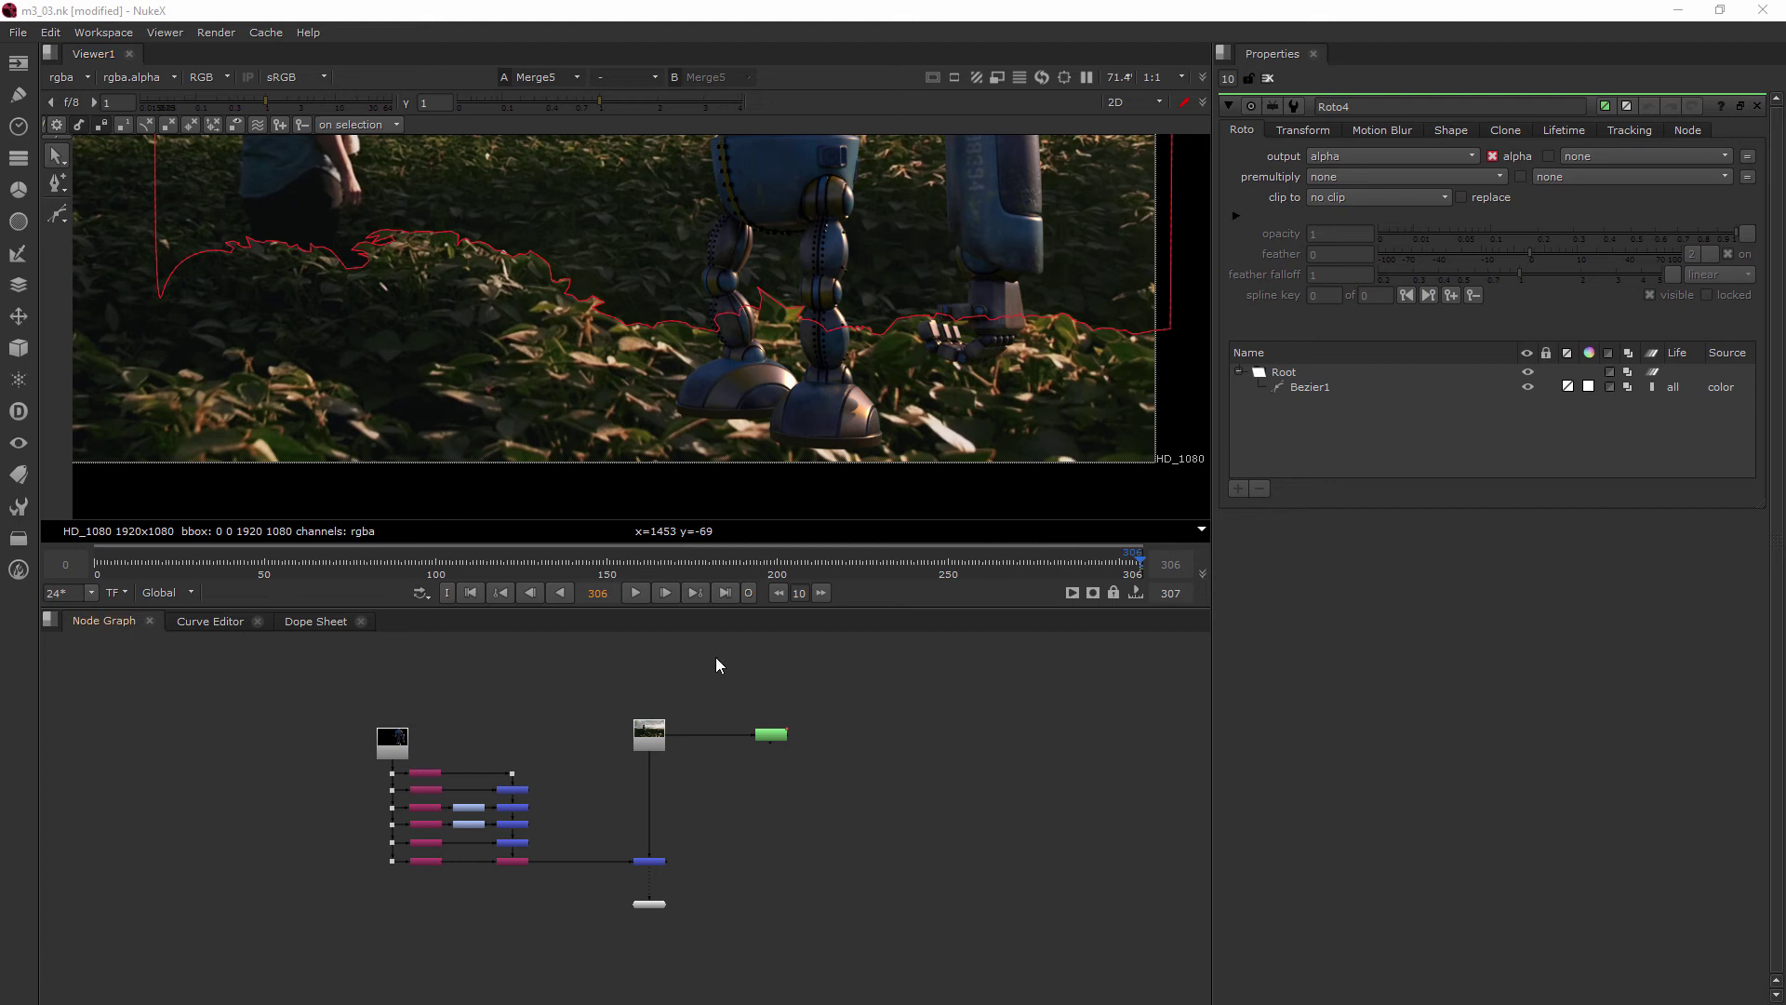
# Step: Move Roto4 down and drop it into the robot render's bottom pipe feeding Merge5
pyautogui.click(769, 736)
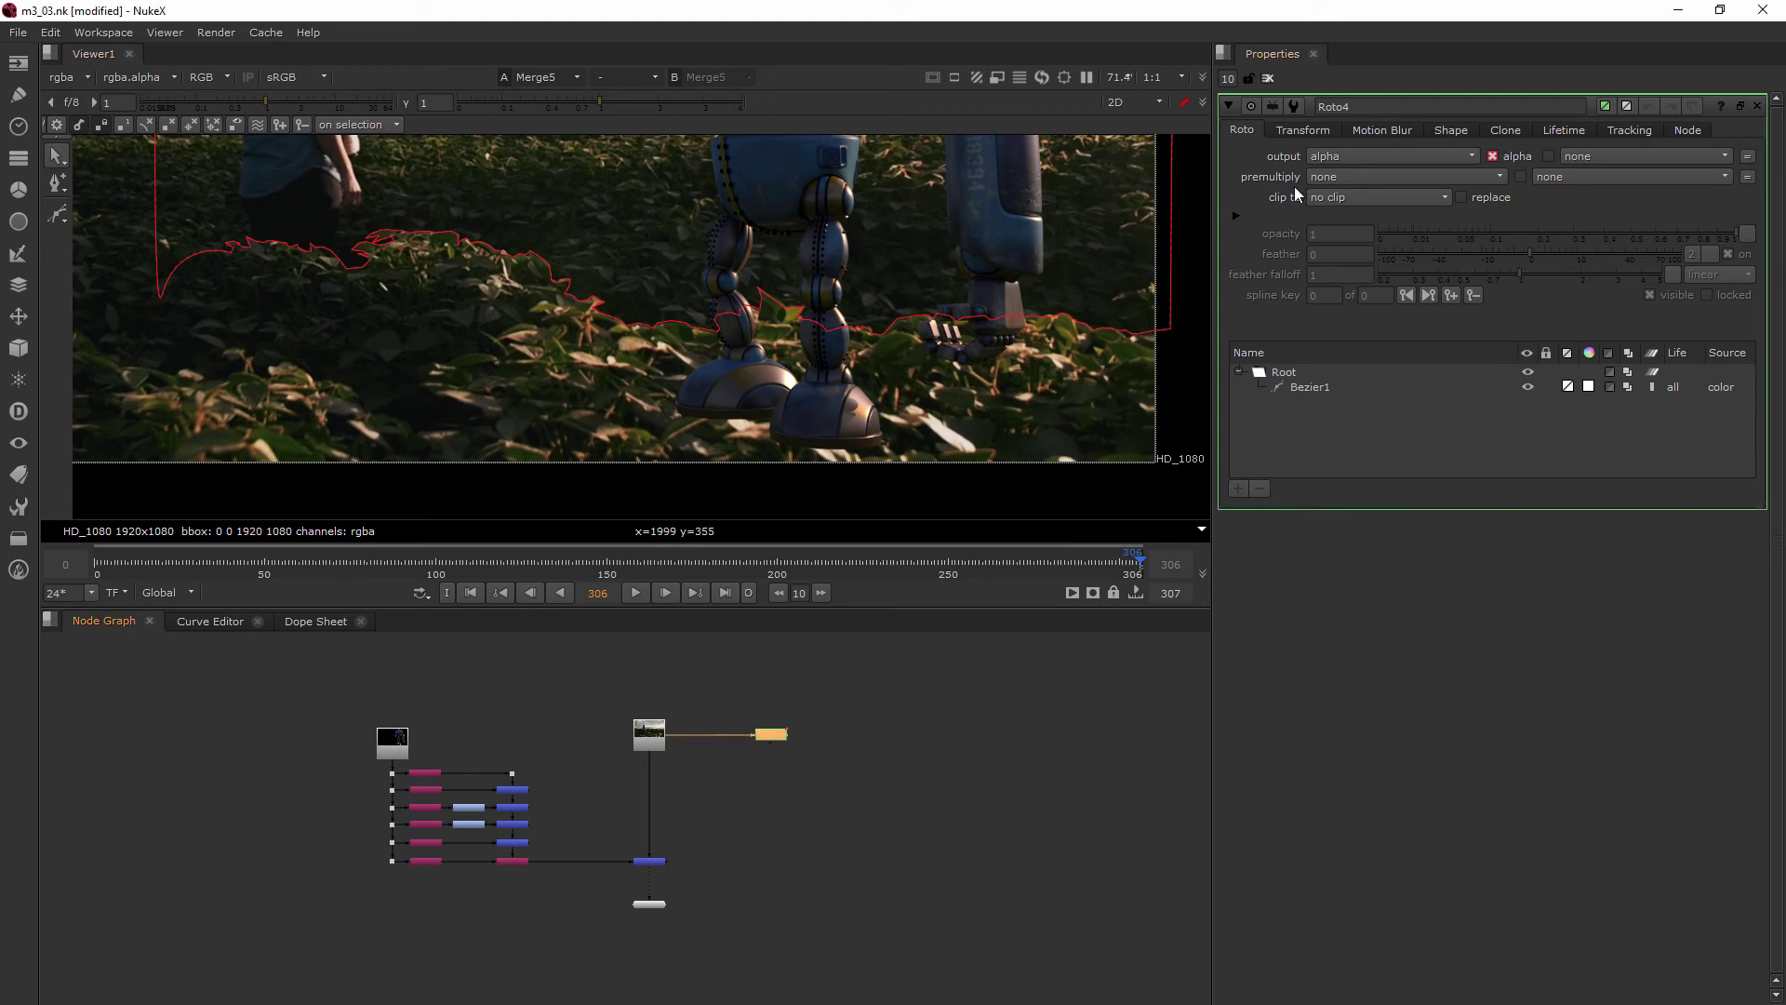
pyautogui.moveTo(773, 735); pyautogui.dragTo(579, 808)
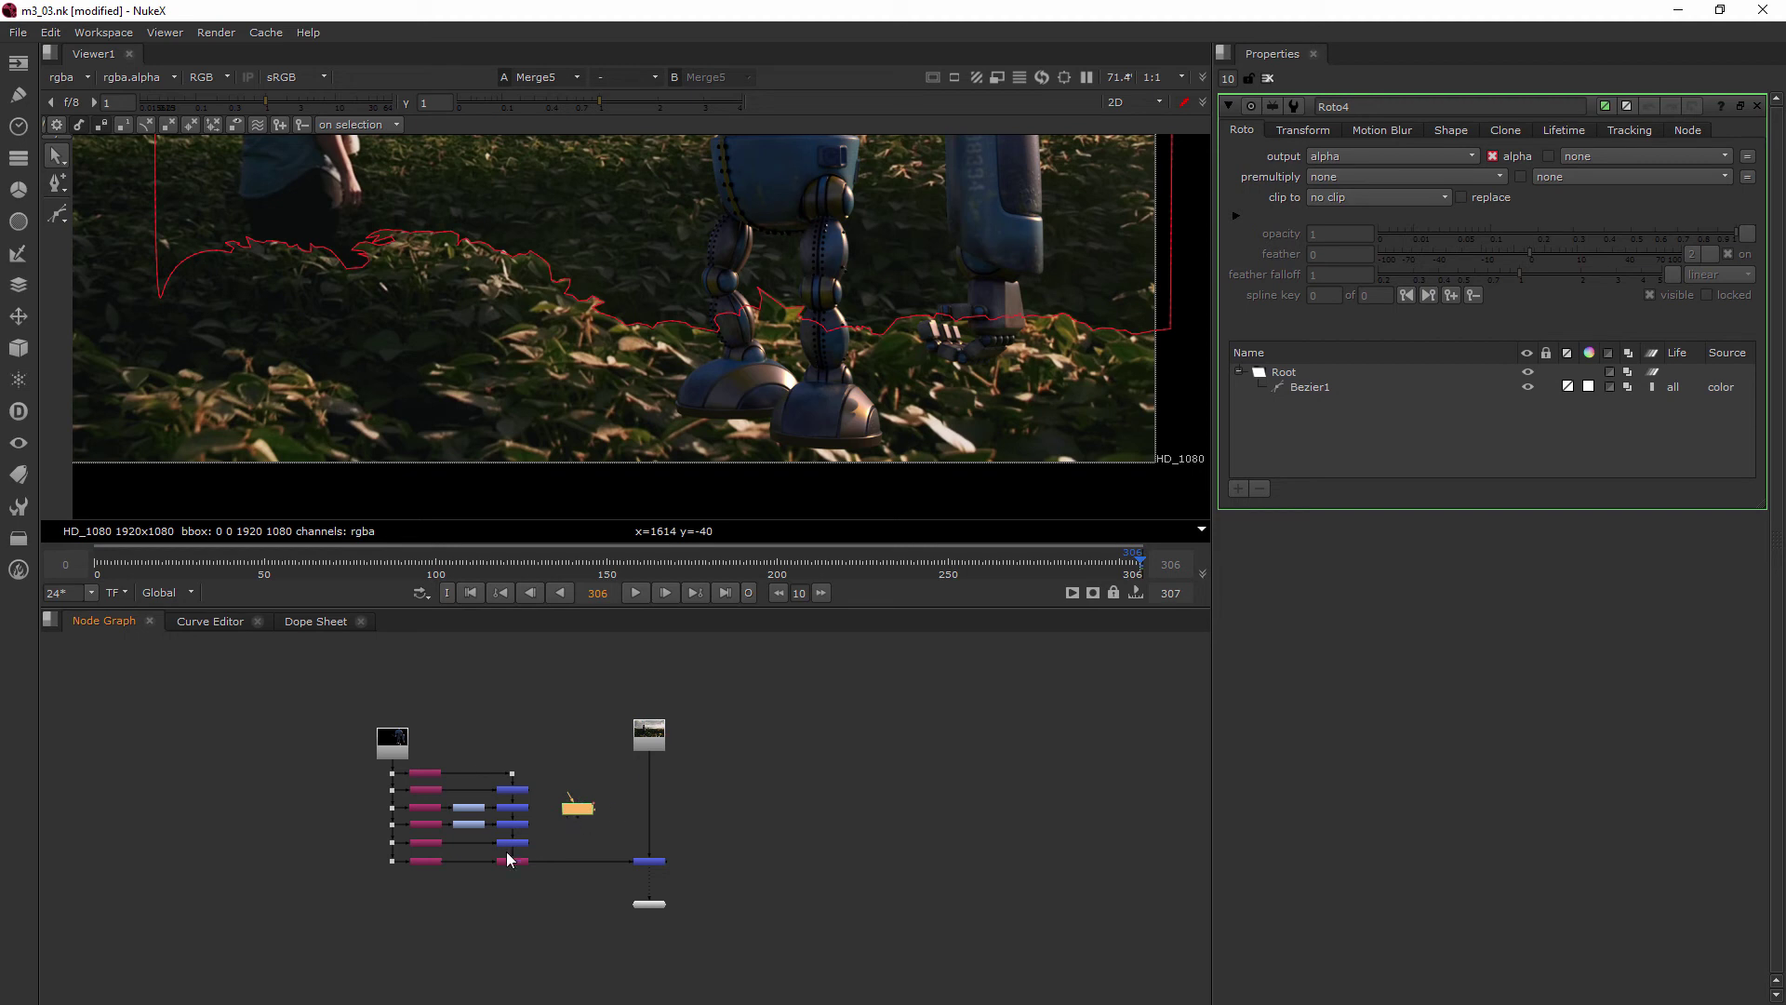
pyautogui.scroll(3, 520, 821)
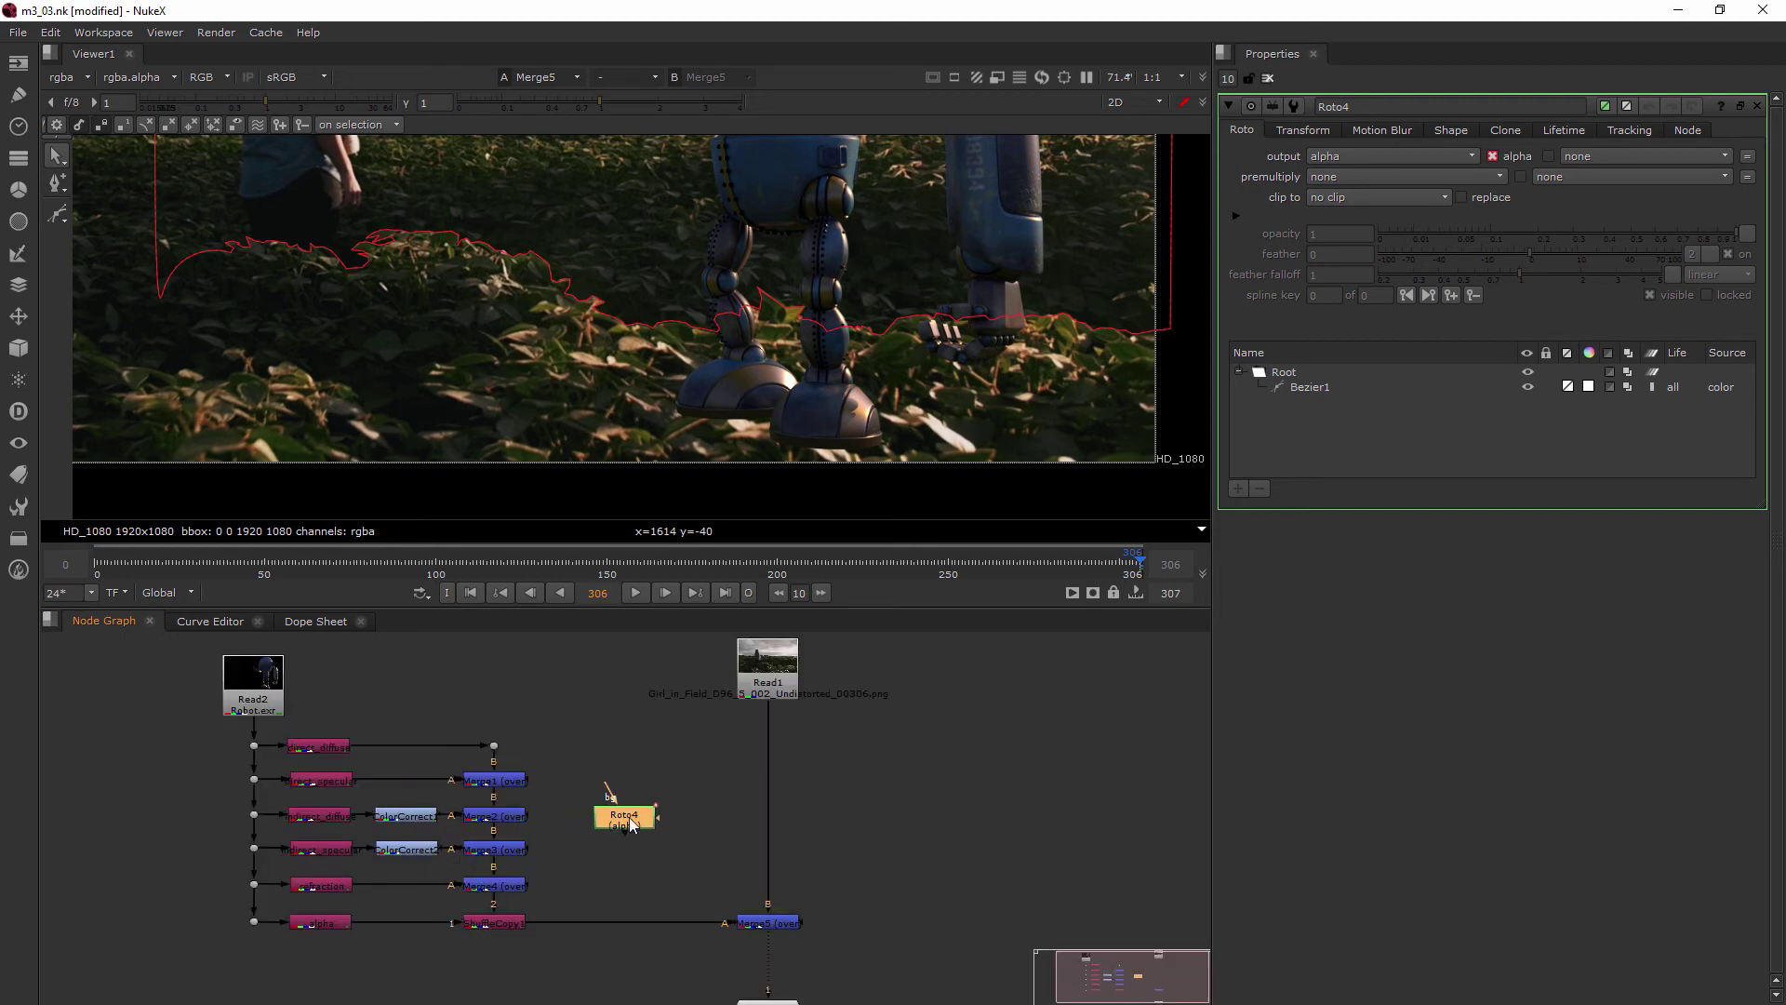
pyautogui.moveTo(625, 825); pyautogui.dragTo(625, 884)
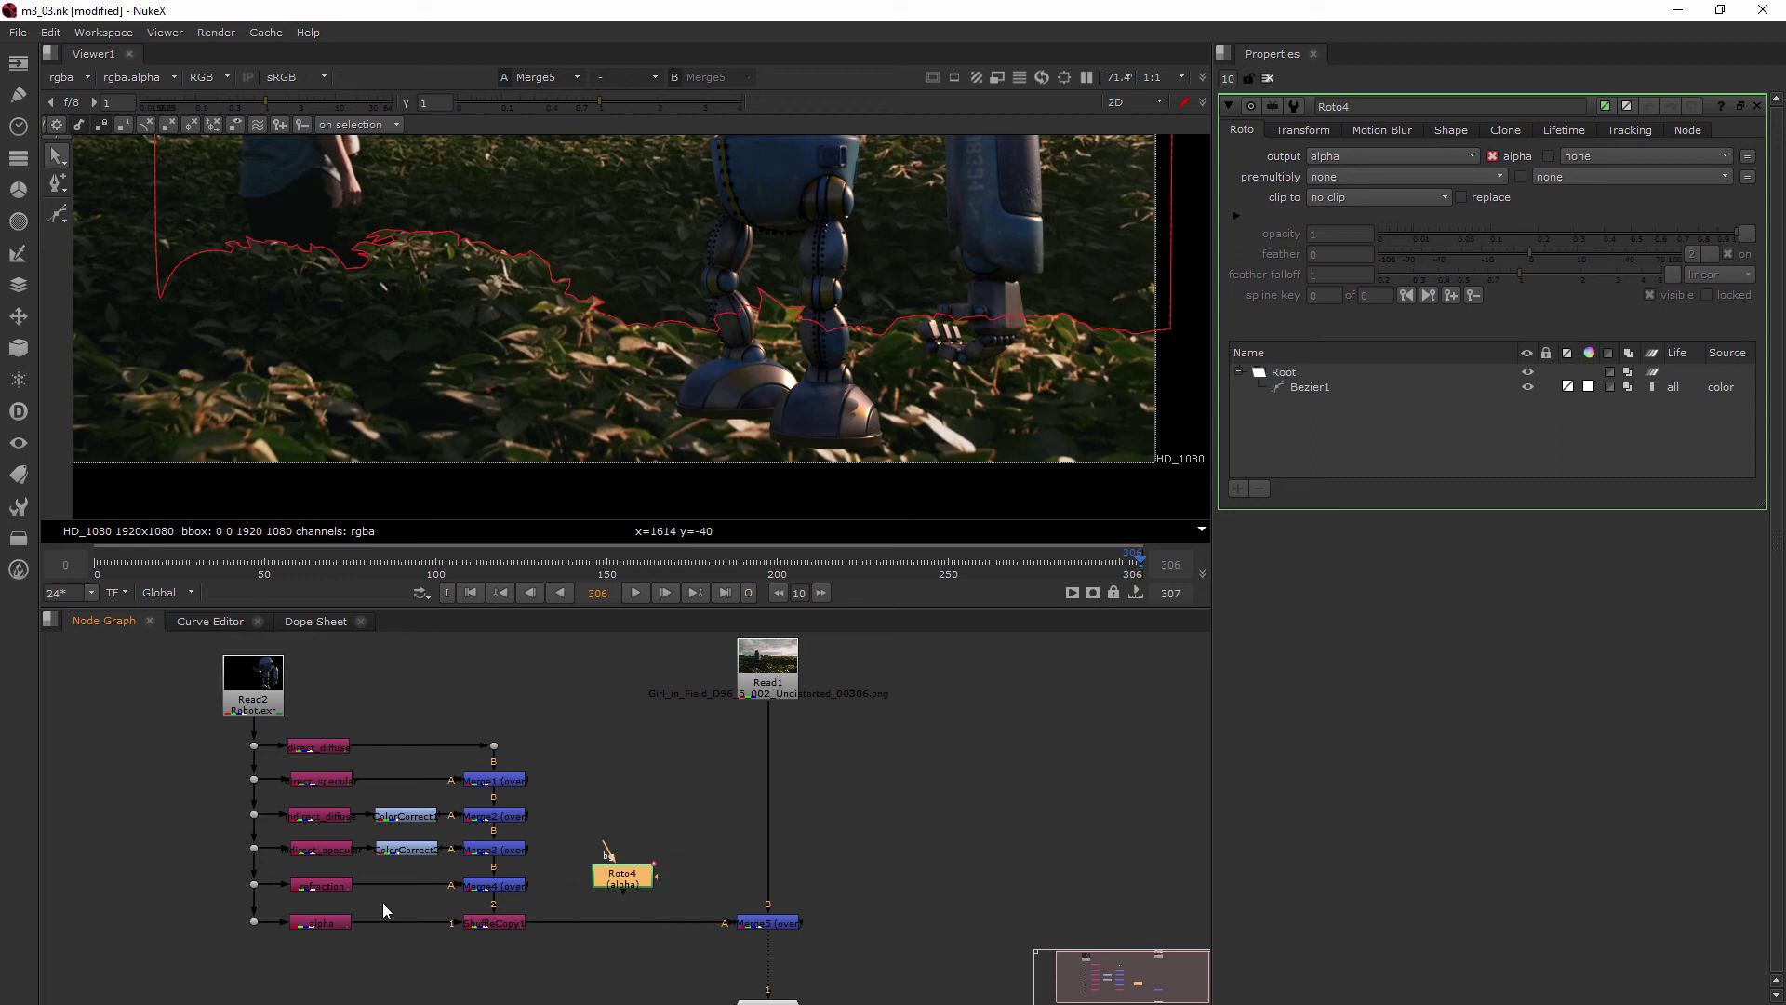
pyautogui.moveTo(614, 879); pyautogui.dragTo(621, 929)
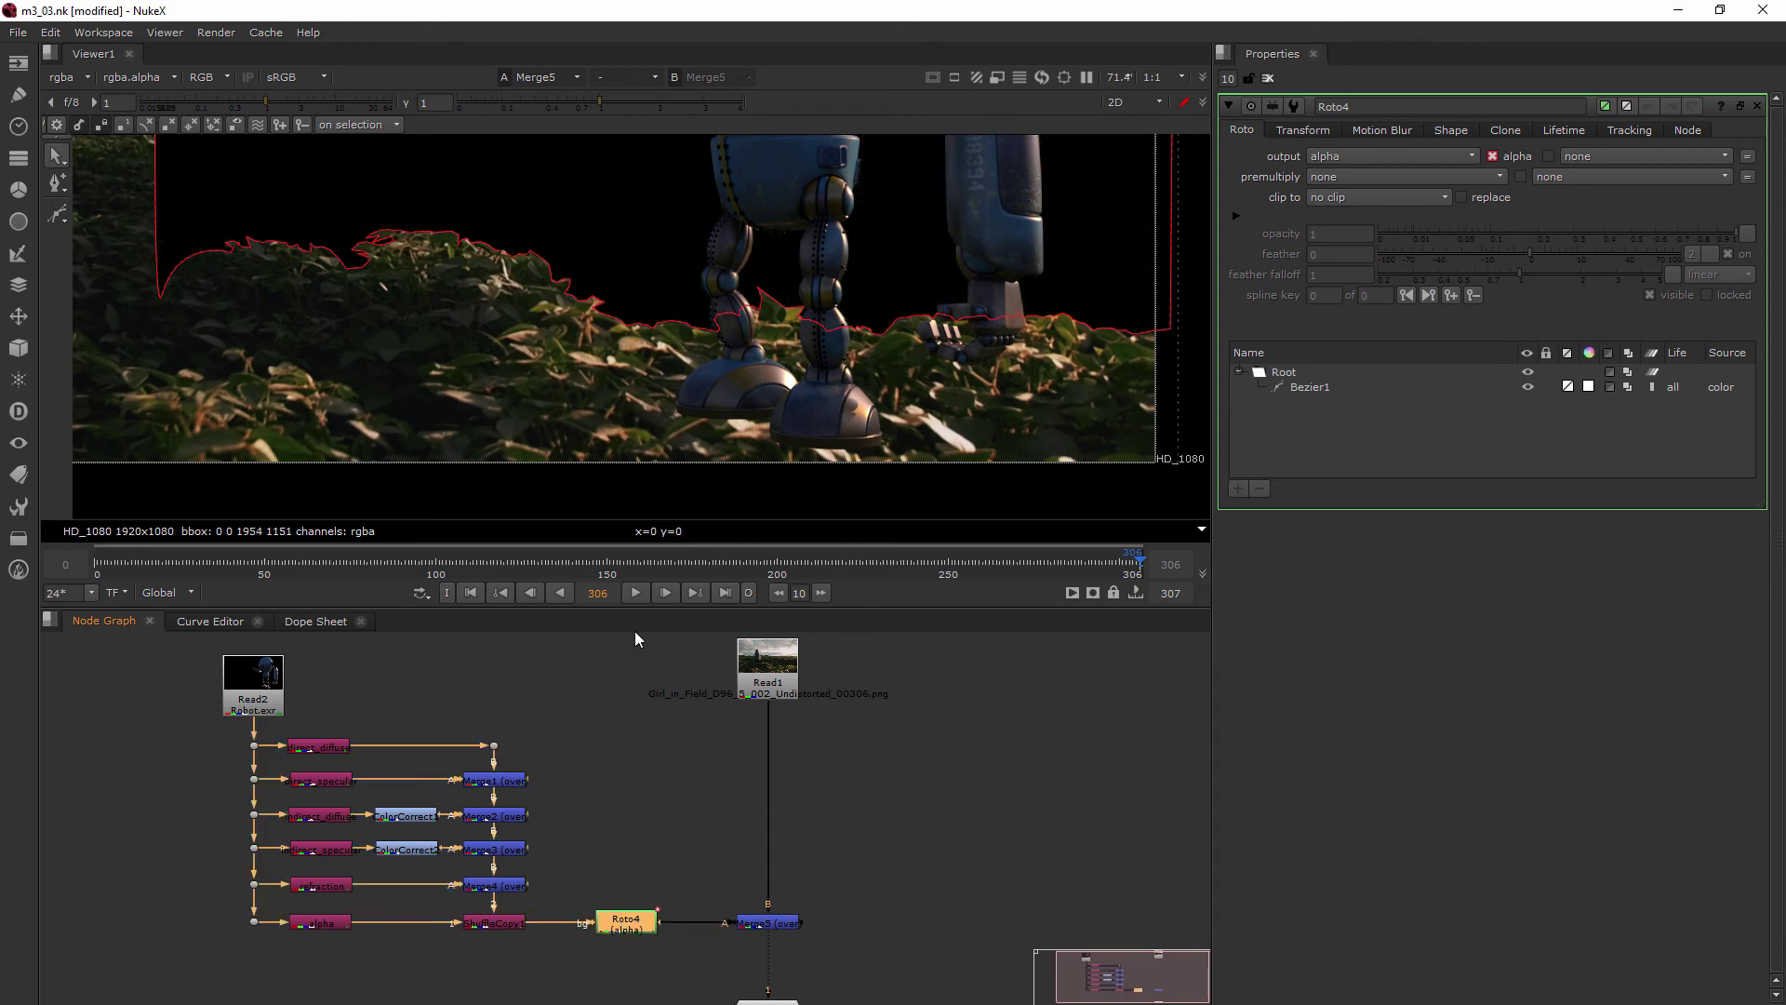
pyautogui.scroll(-5, 772, 327)
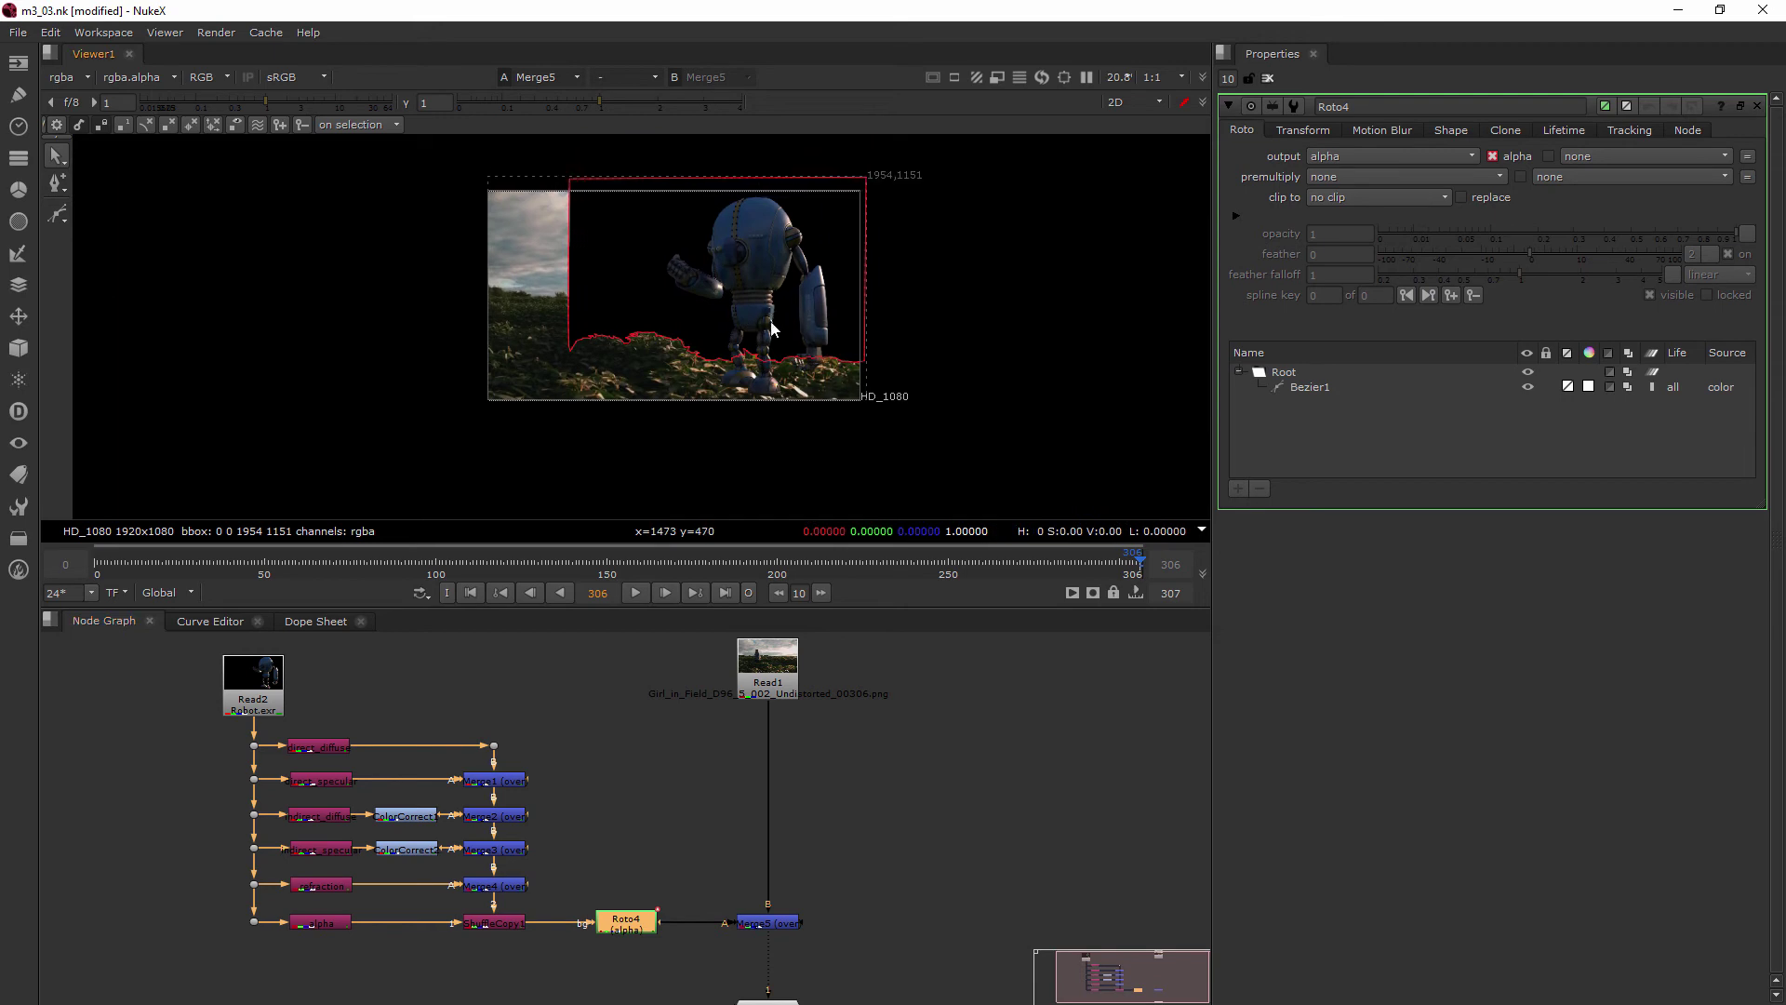
pyautogui.scroll(2, 769, 233)
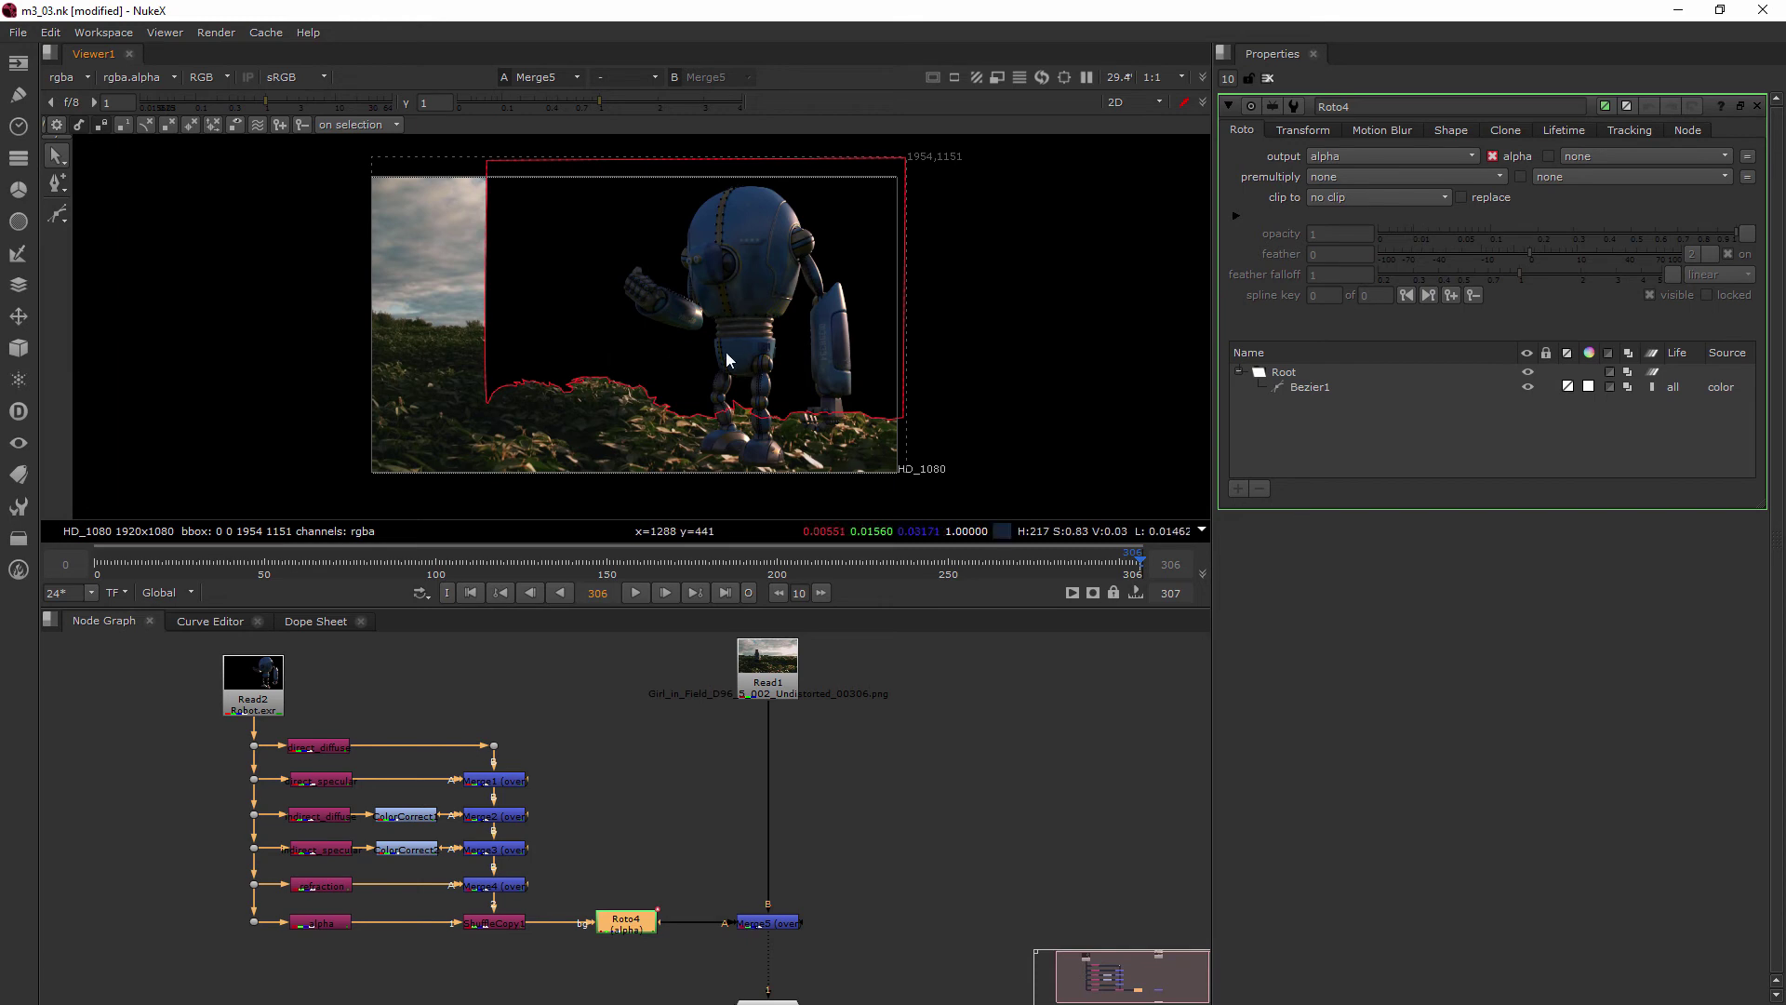
pyautogui.scroll(-2, 811, 891)
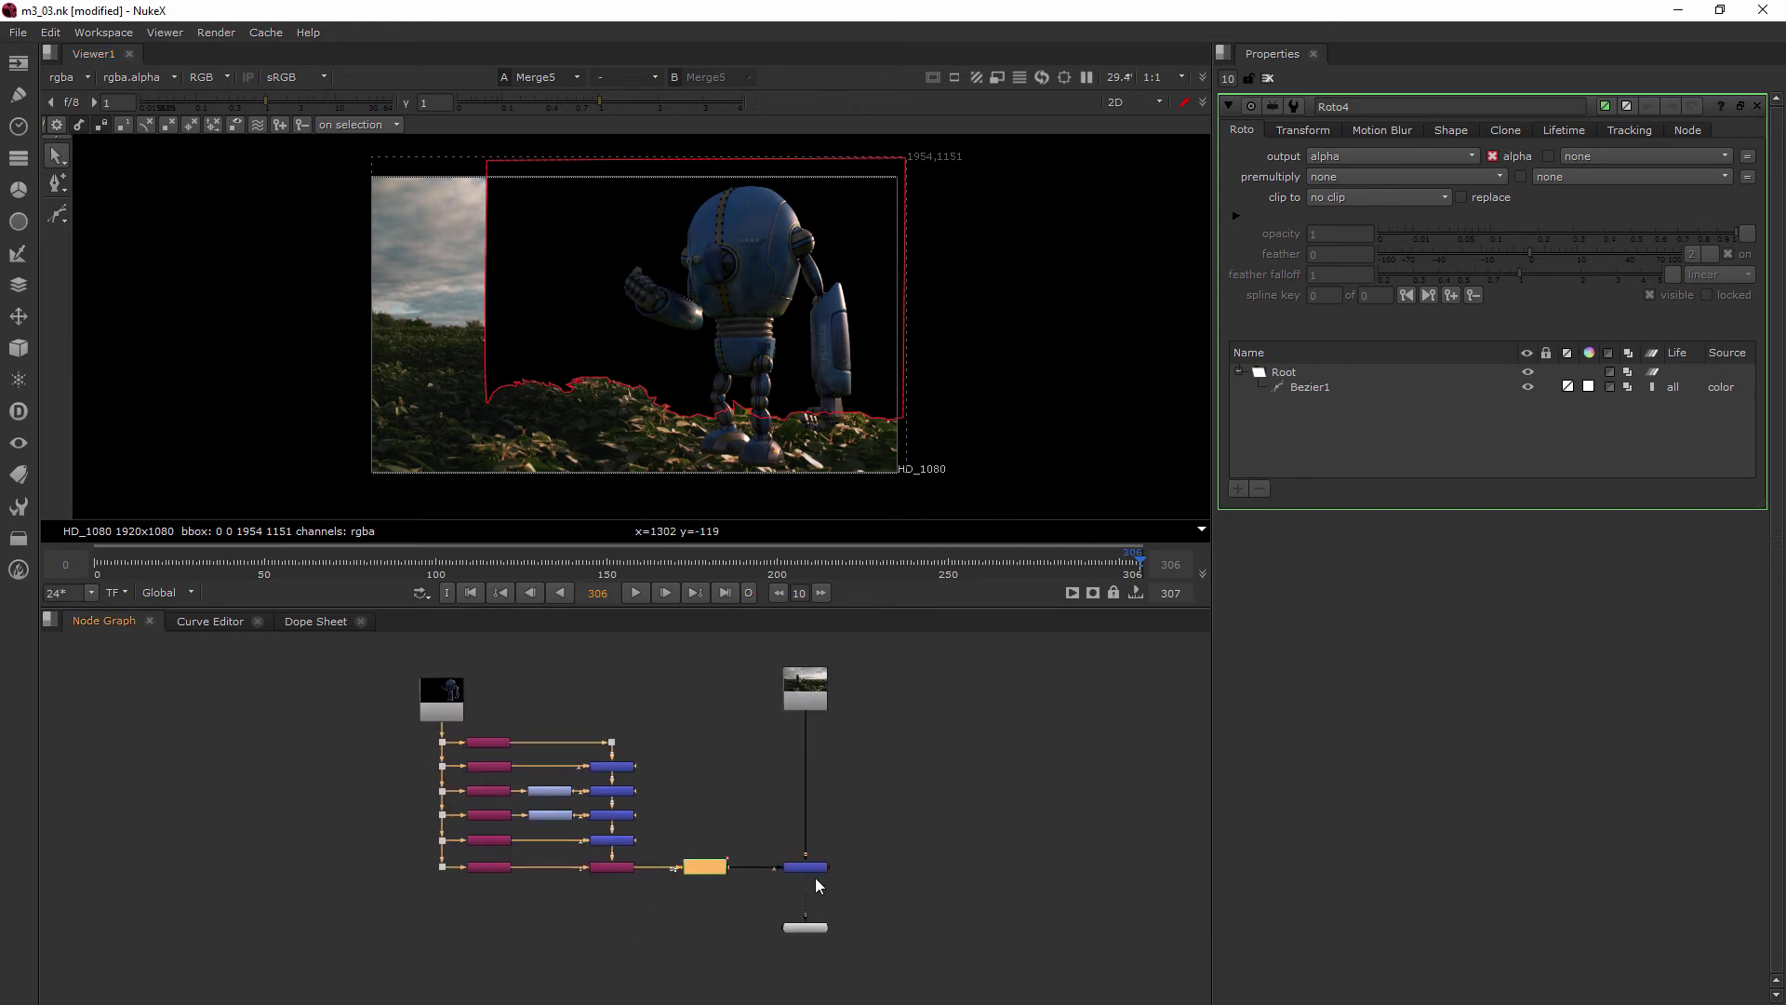
pyautogui.scroll(2, 815, 878)
# Step: Show Roto4's alpha matte in Viewer1 and select the Bezier1 shape
pyautogui.moveTo(800, 943); pyautogui.dragTo(662, 864)
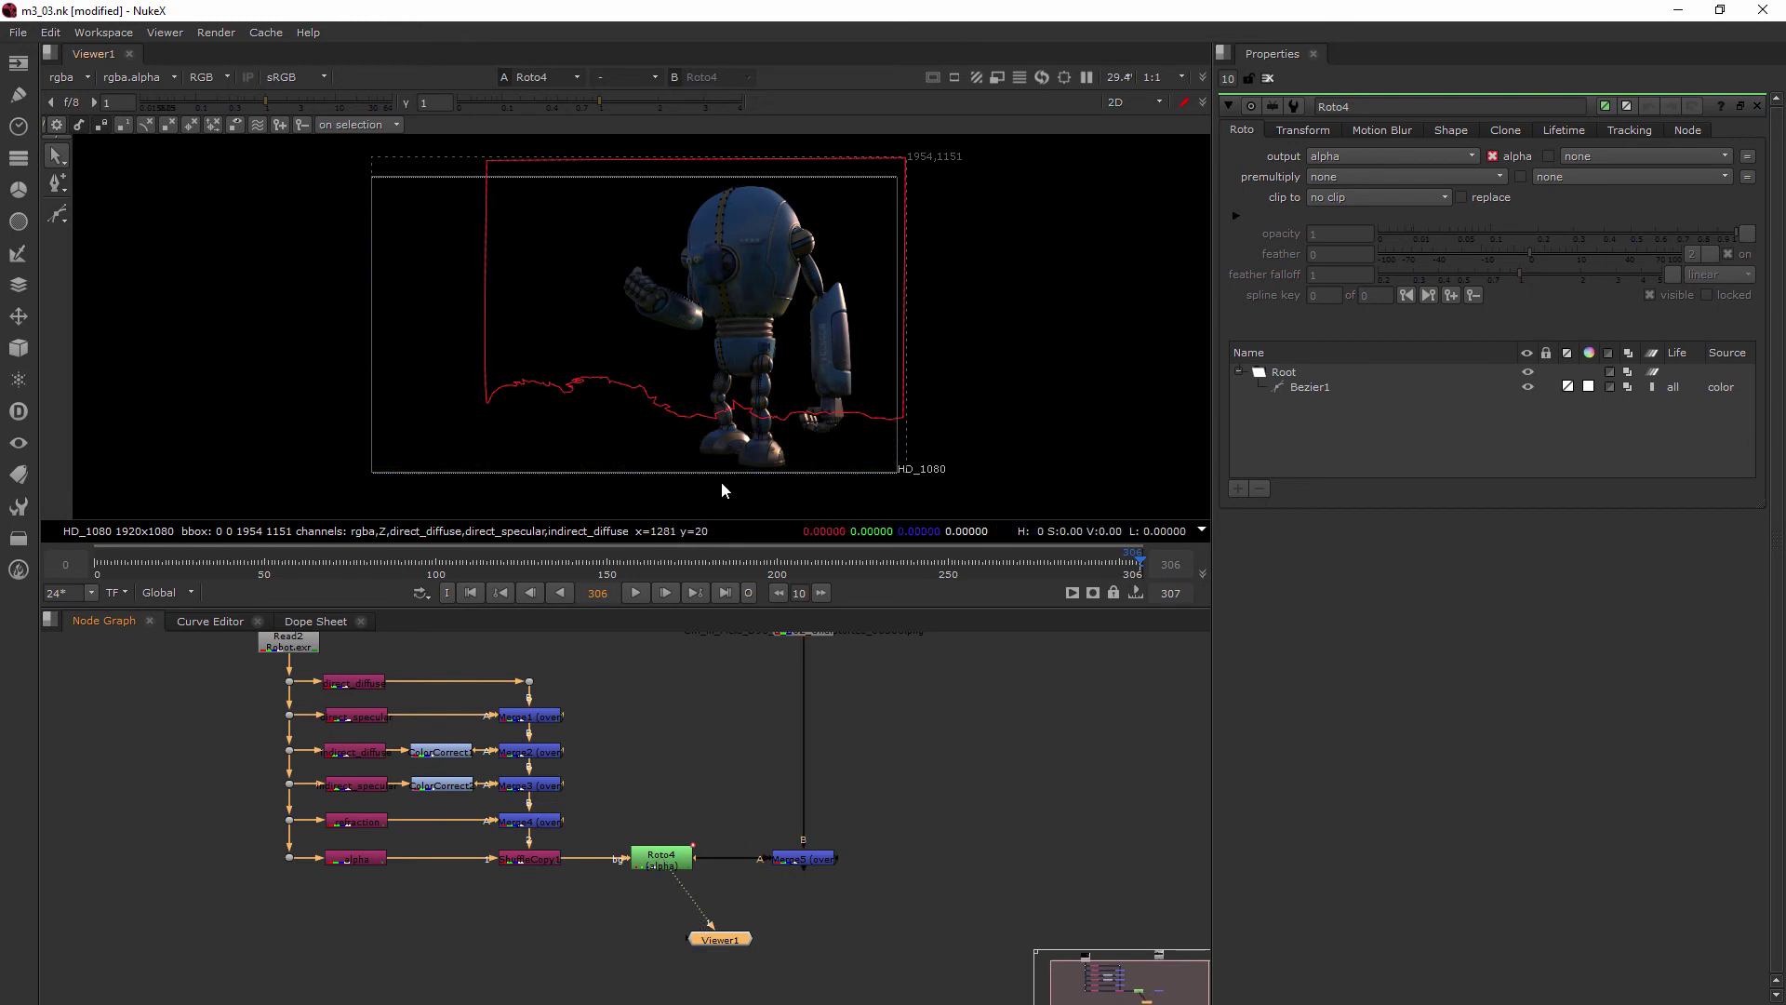
pyautogui.press('a')
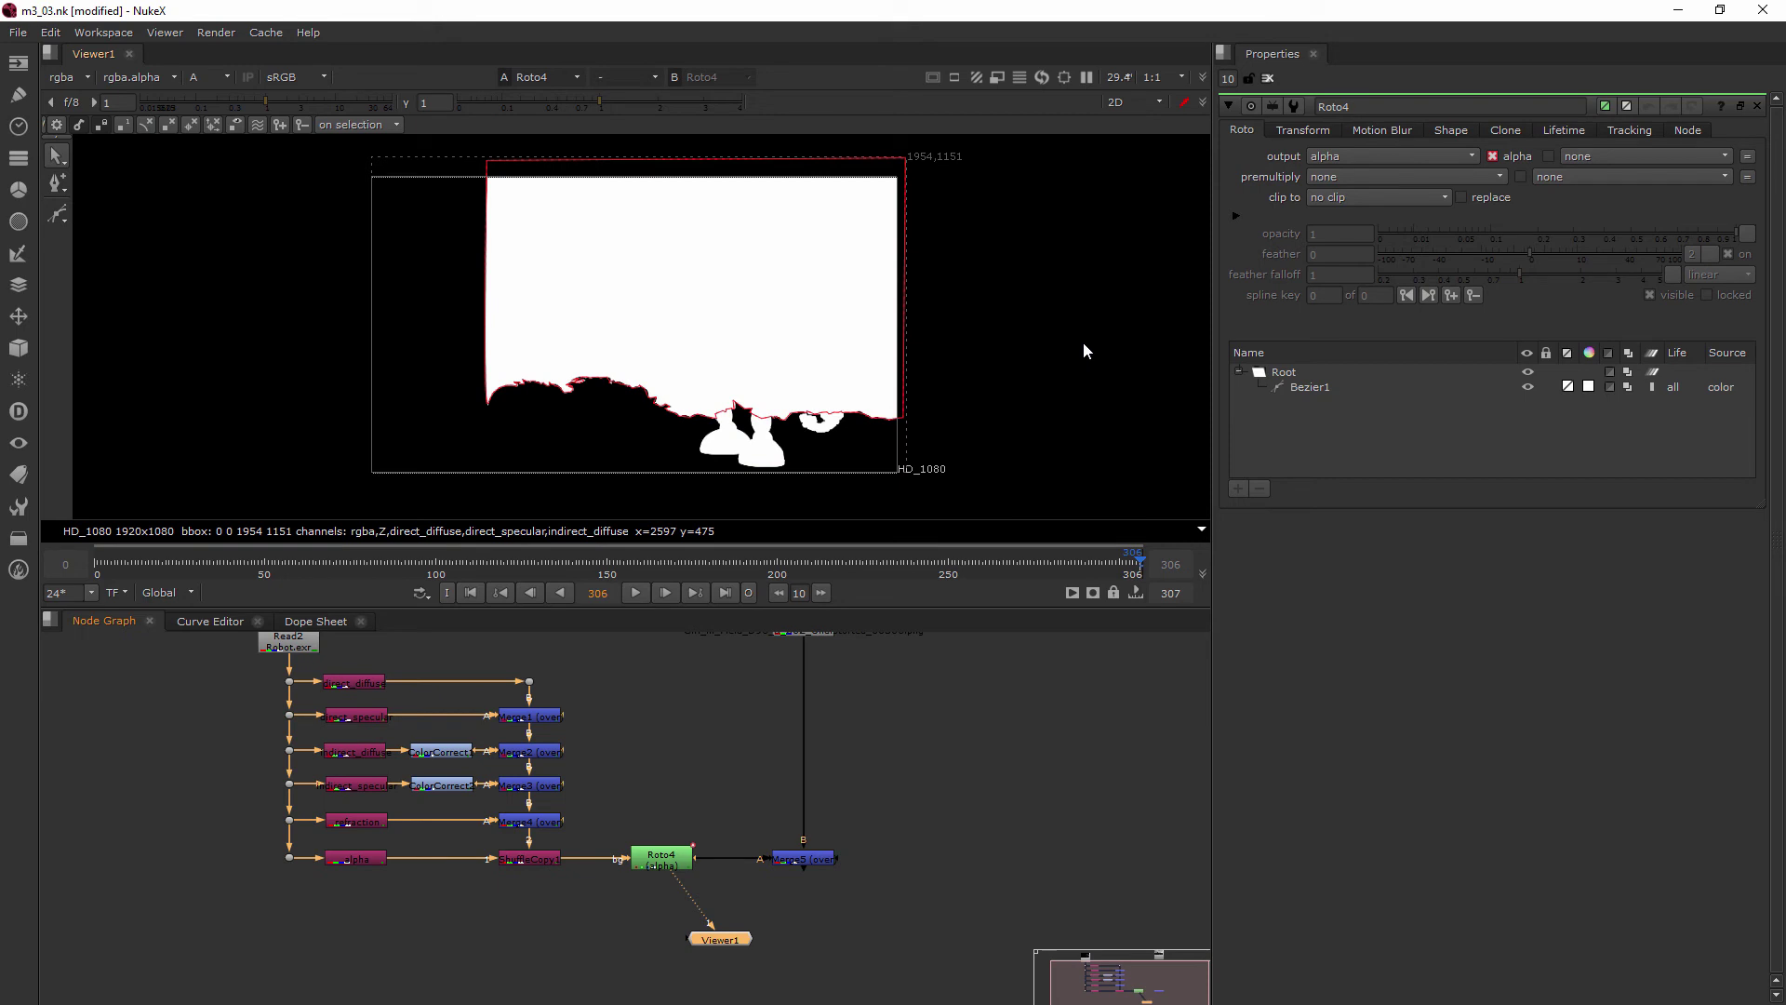
pyautogui.scroll(1, 1083, 346)
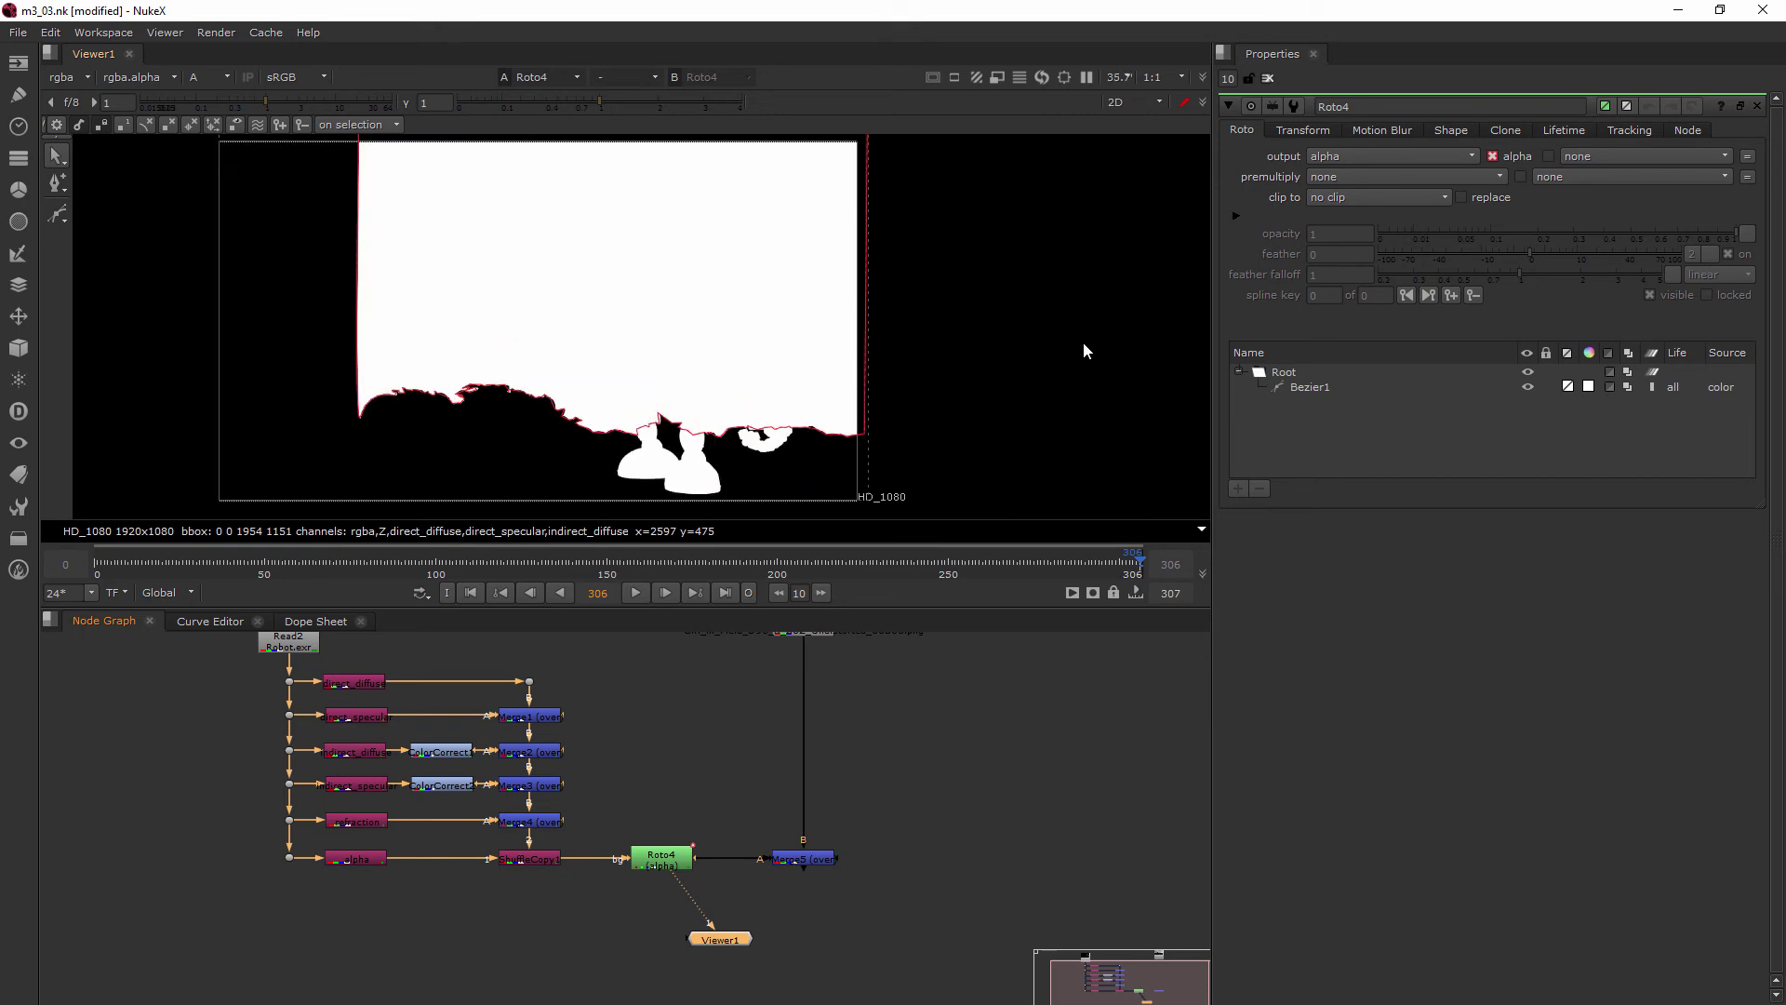
pyautogui.scroll(-1, 1049, 337)
pyautogui.moveTo(977, 331); pyautogui.dragTo(968, 337, button='middle')
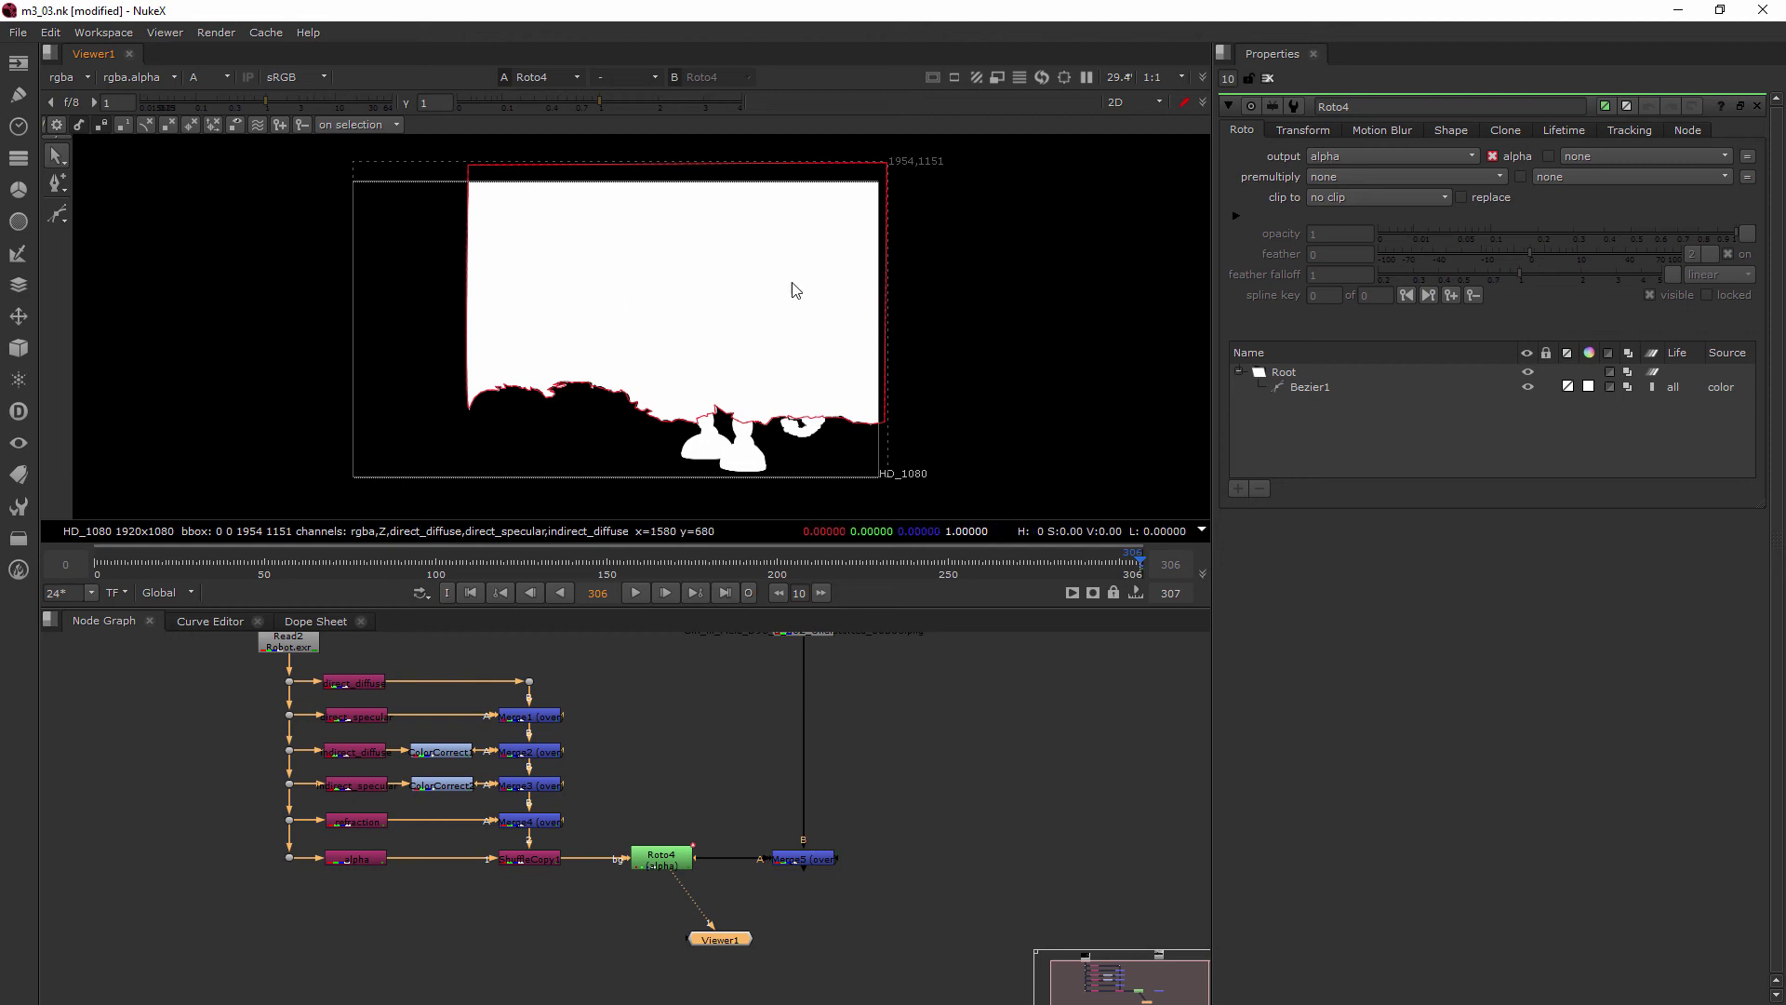
pyautogui.click(732, 251)
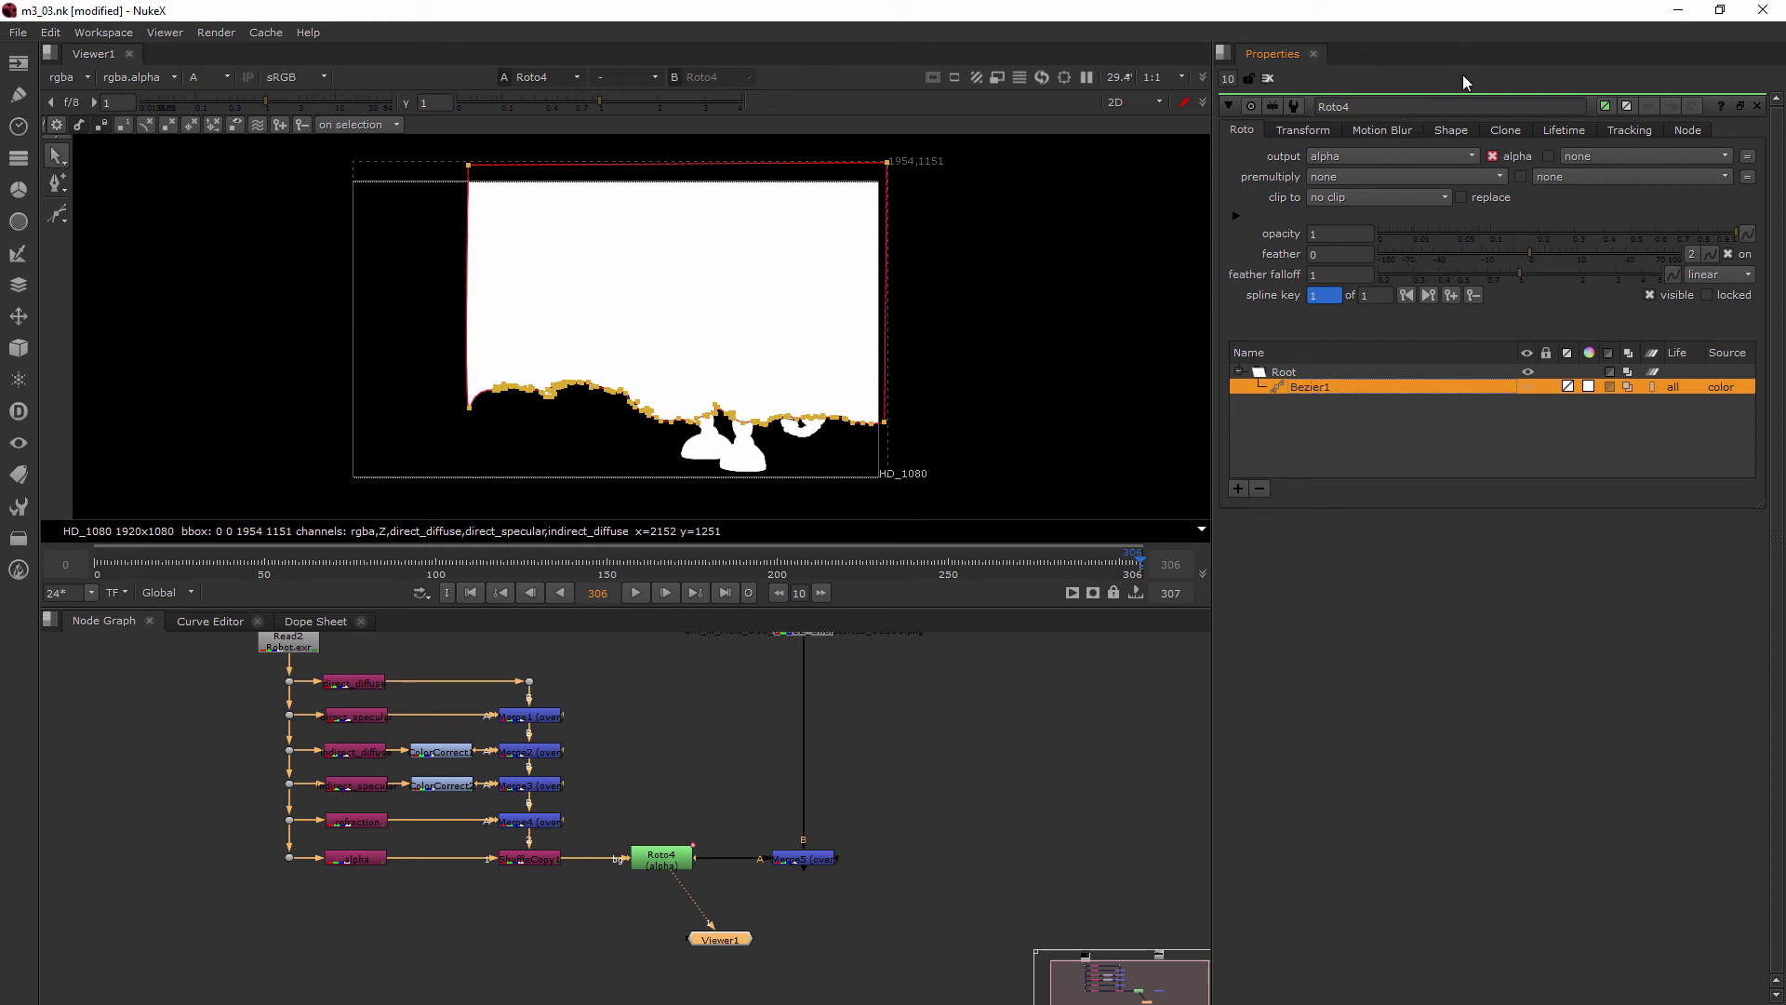
# Step: Enable invert for Bezier1 on Roto4's Shape tab
pyautogui.click(1449, 130)
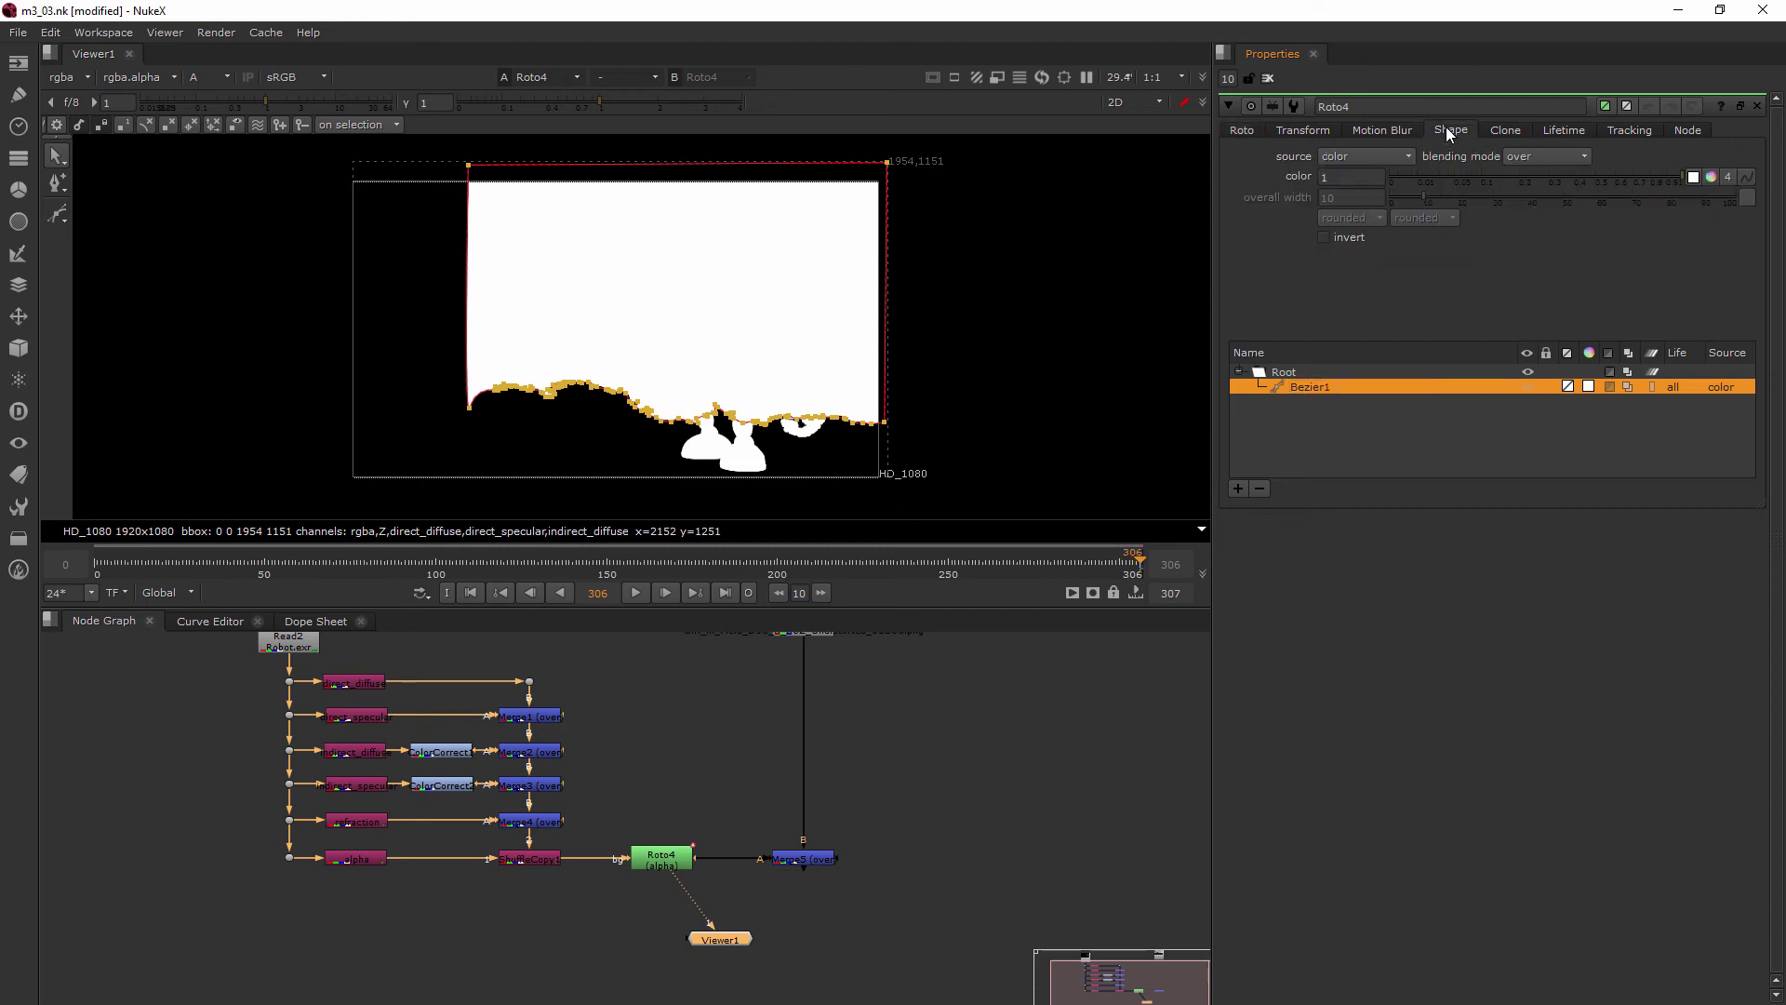
pyautogui.click(1324, 238)
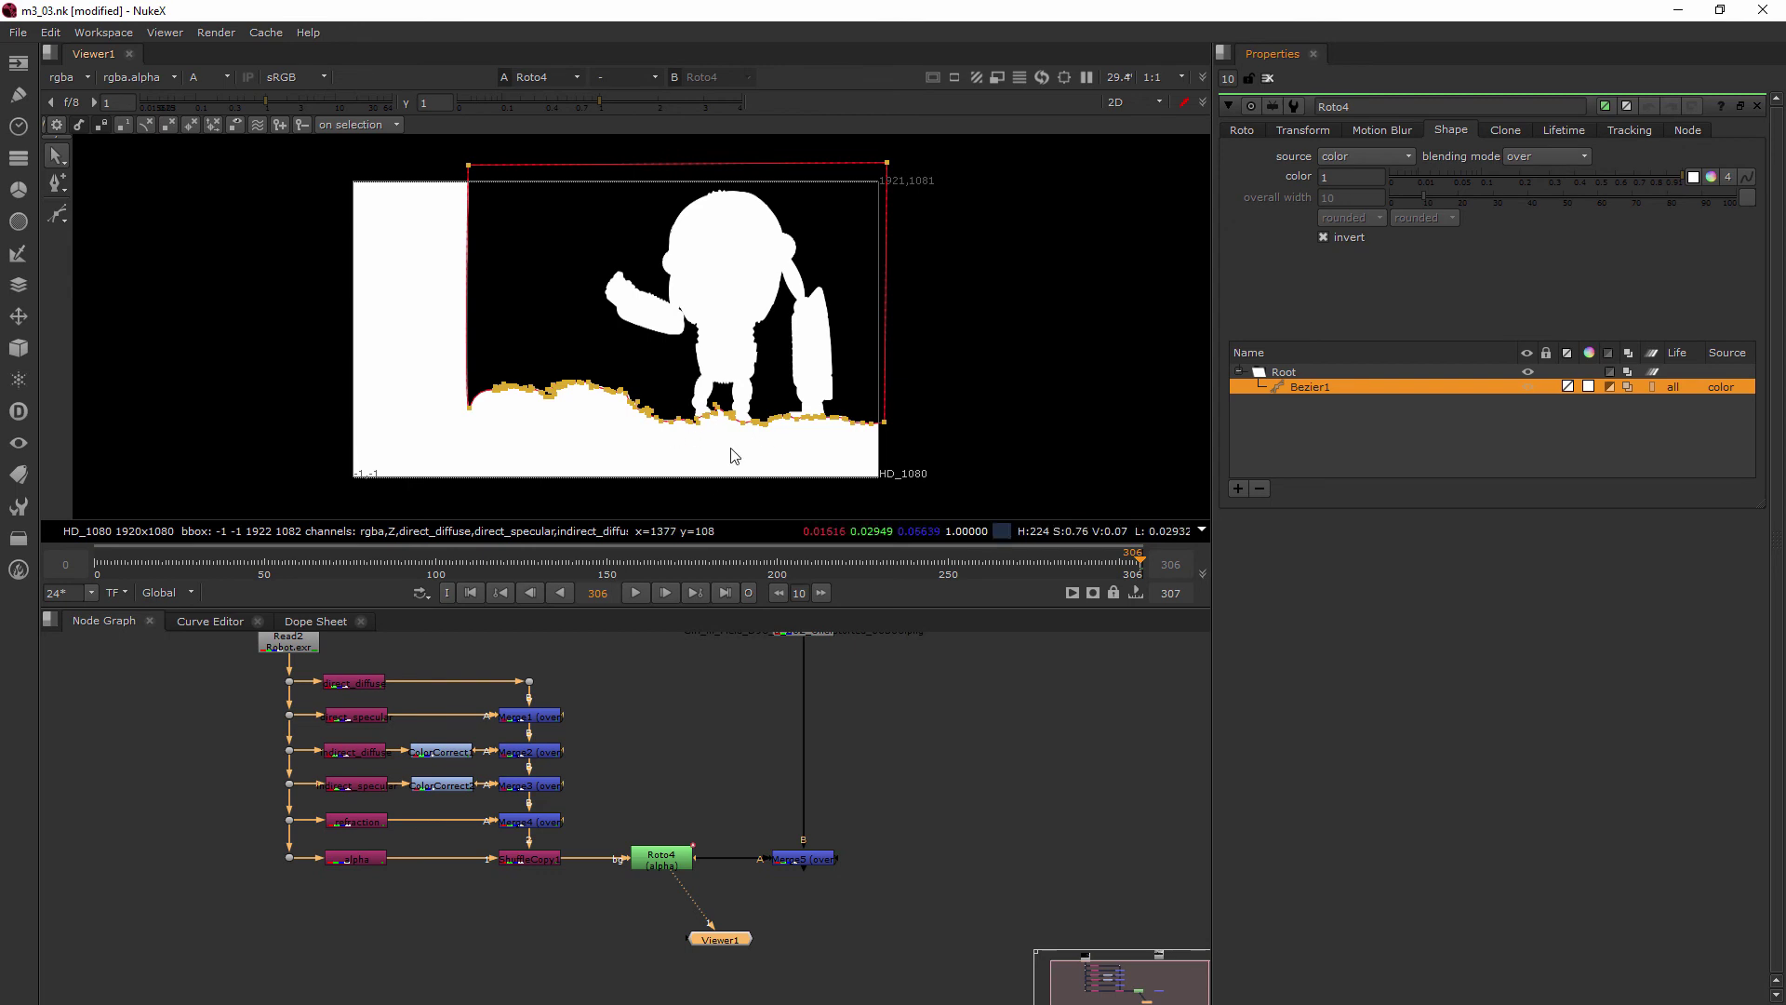
# Step: Set Bezier1's colour to 1, 1, 1, 0 and switch the viewer back to full RGB
pyautogui.click(1589, 387)
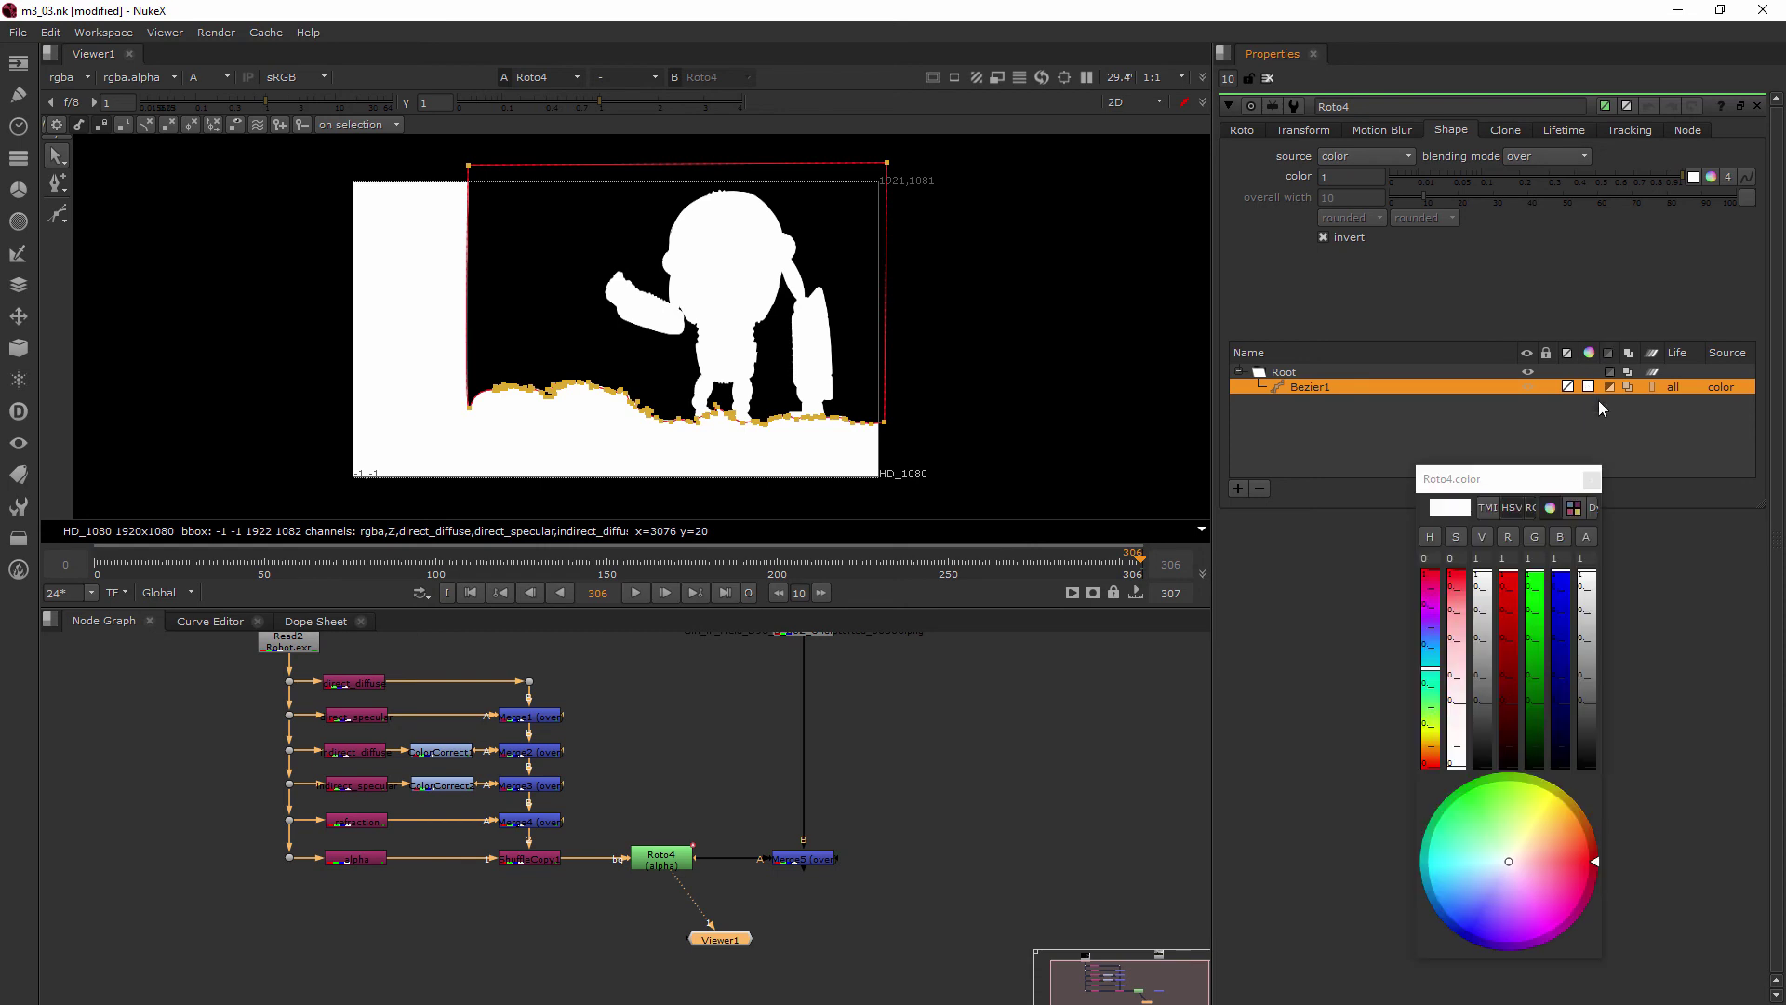
pyautogui.moveTo(1563, 467); pyautogui.dragTo(1548, 294)
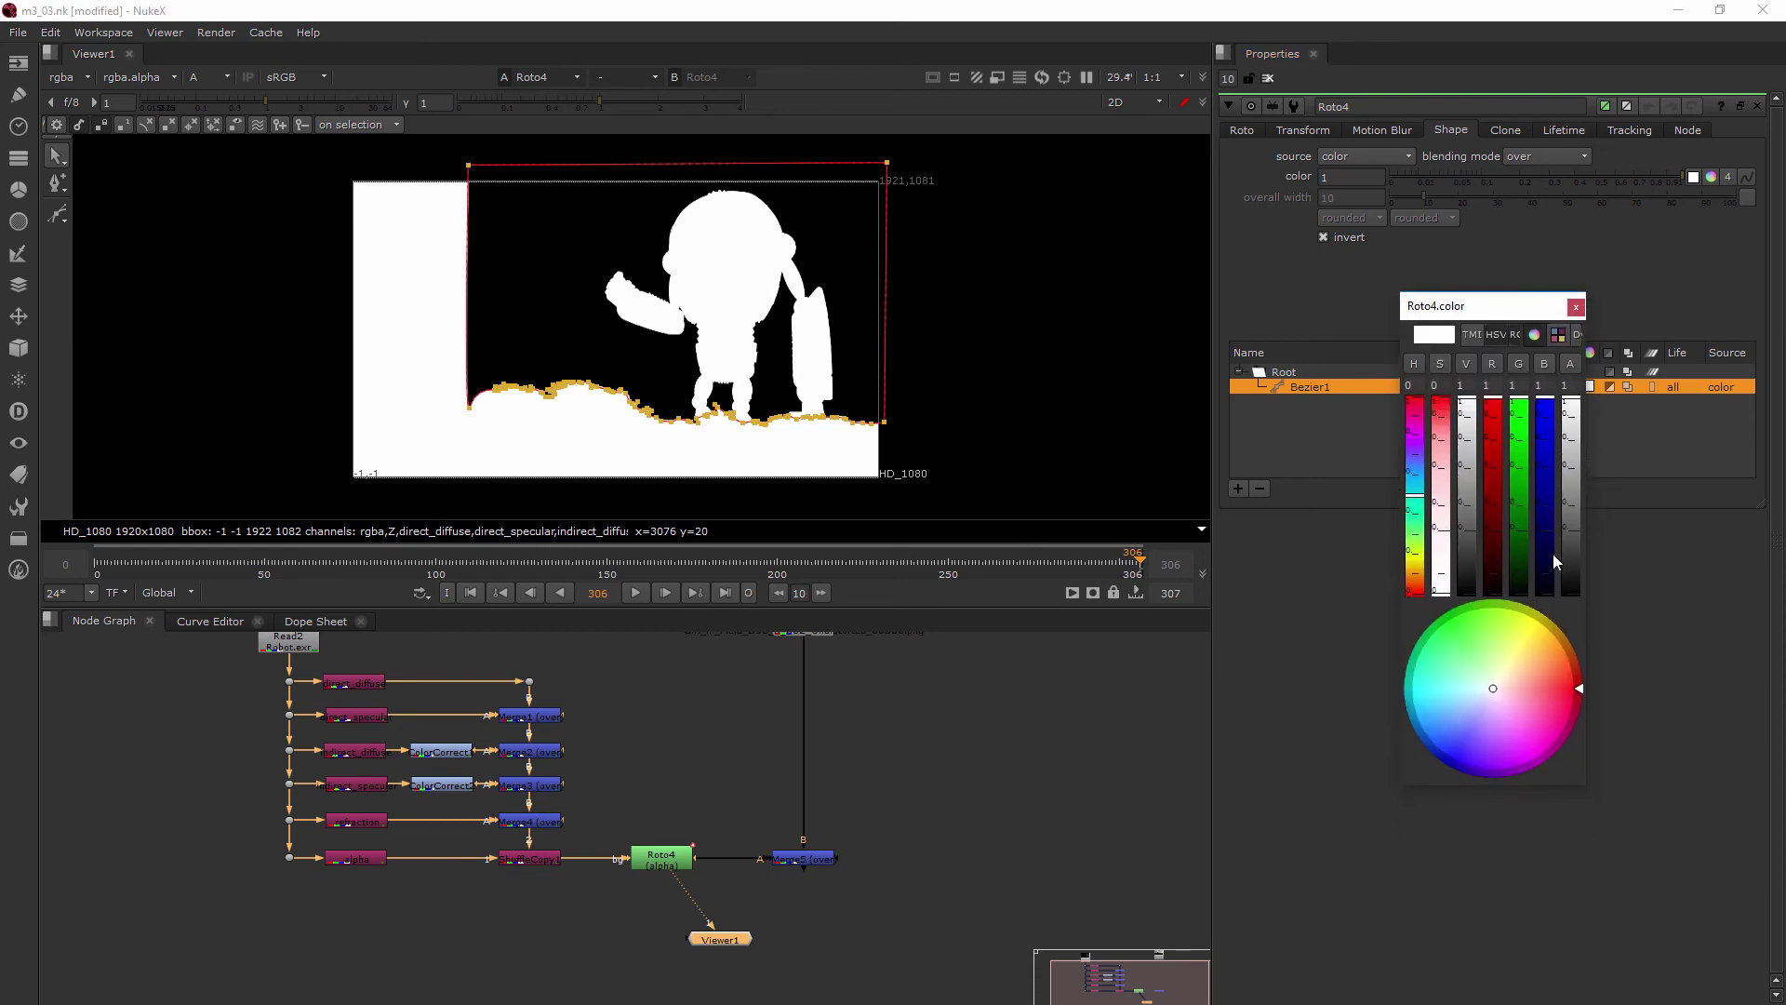
pyautogui.moveTo(1574, 406); pyautogui.dragTo(1574, 600)
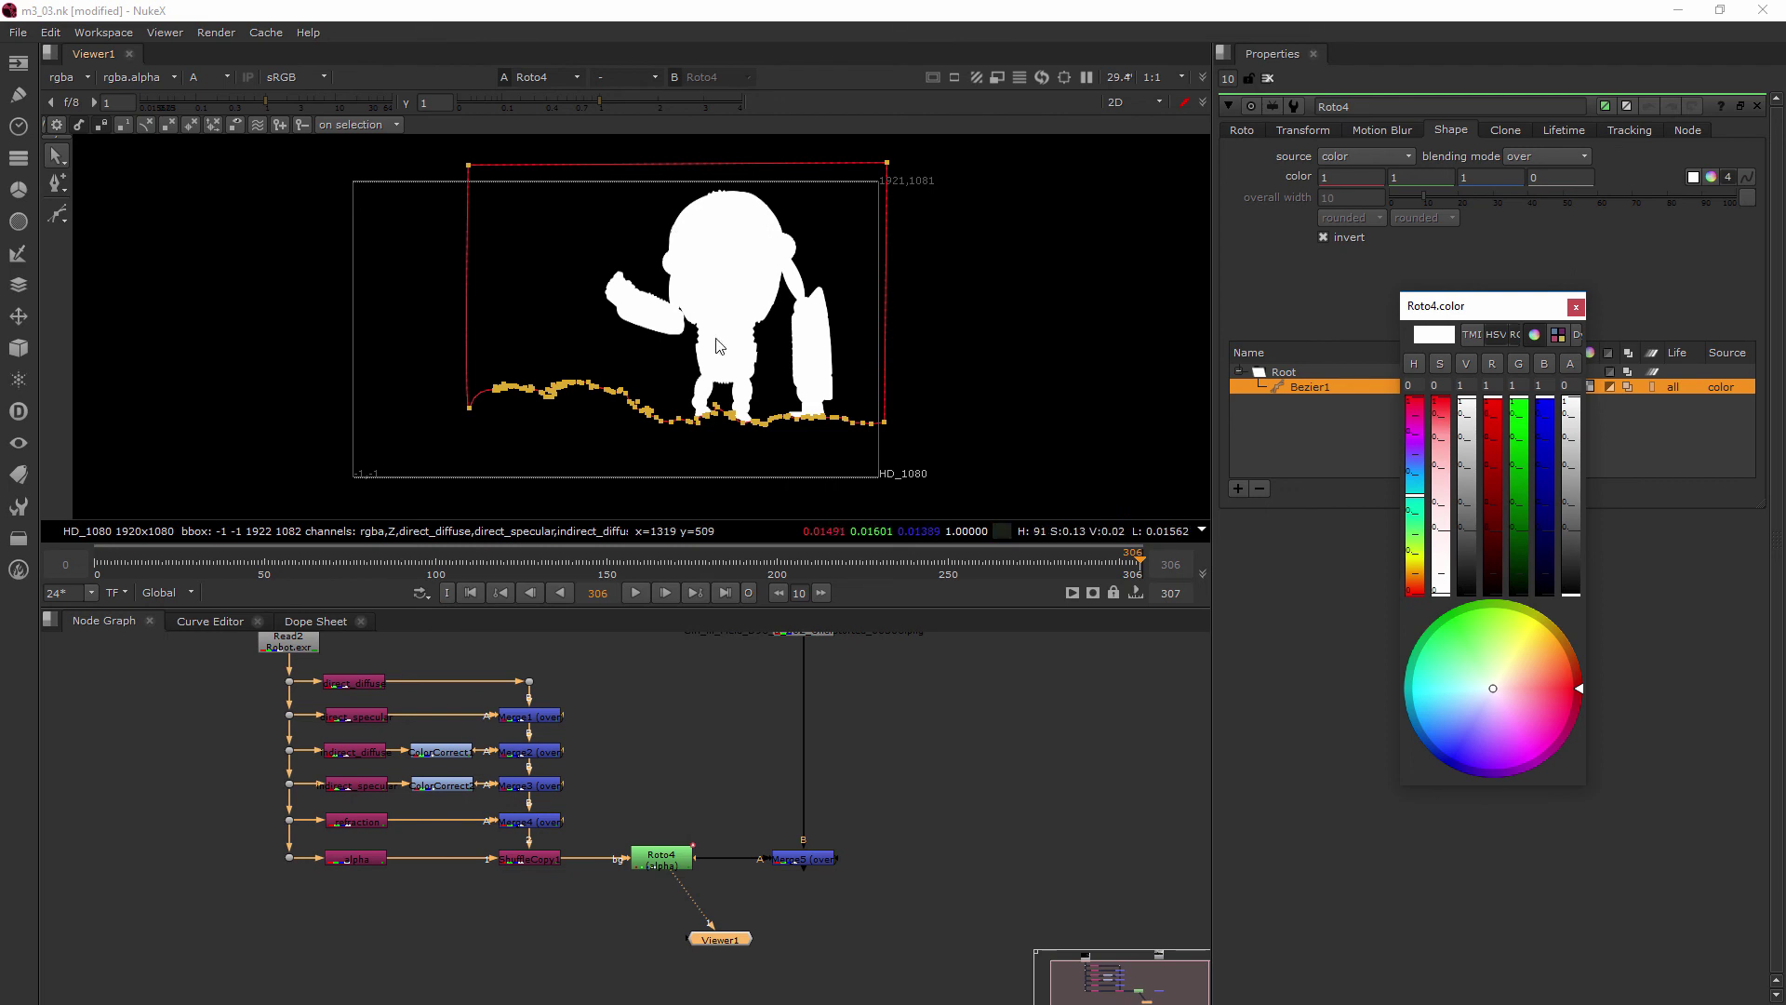
pyautogui.click(1576, 307)
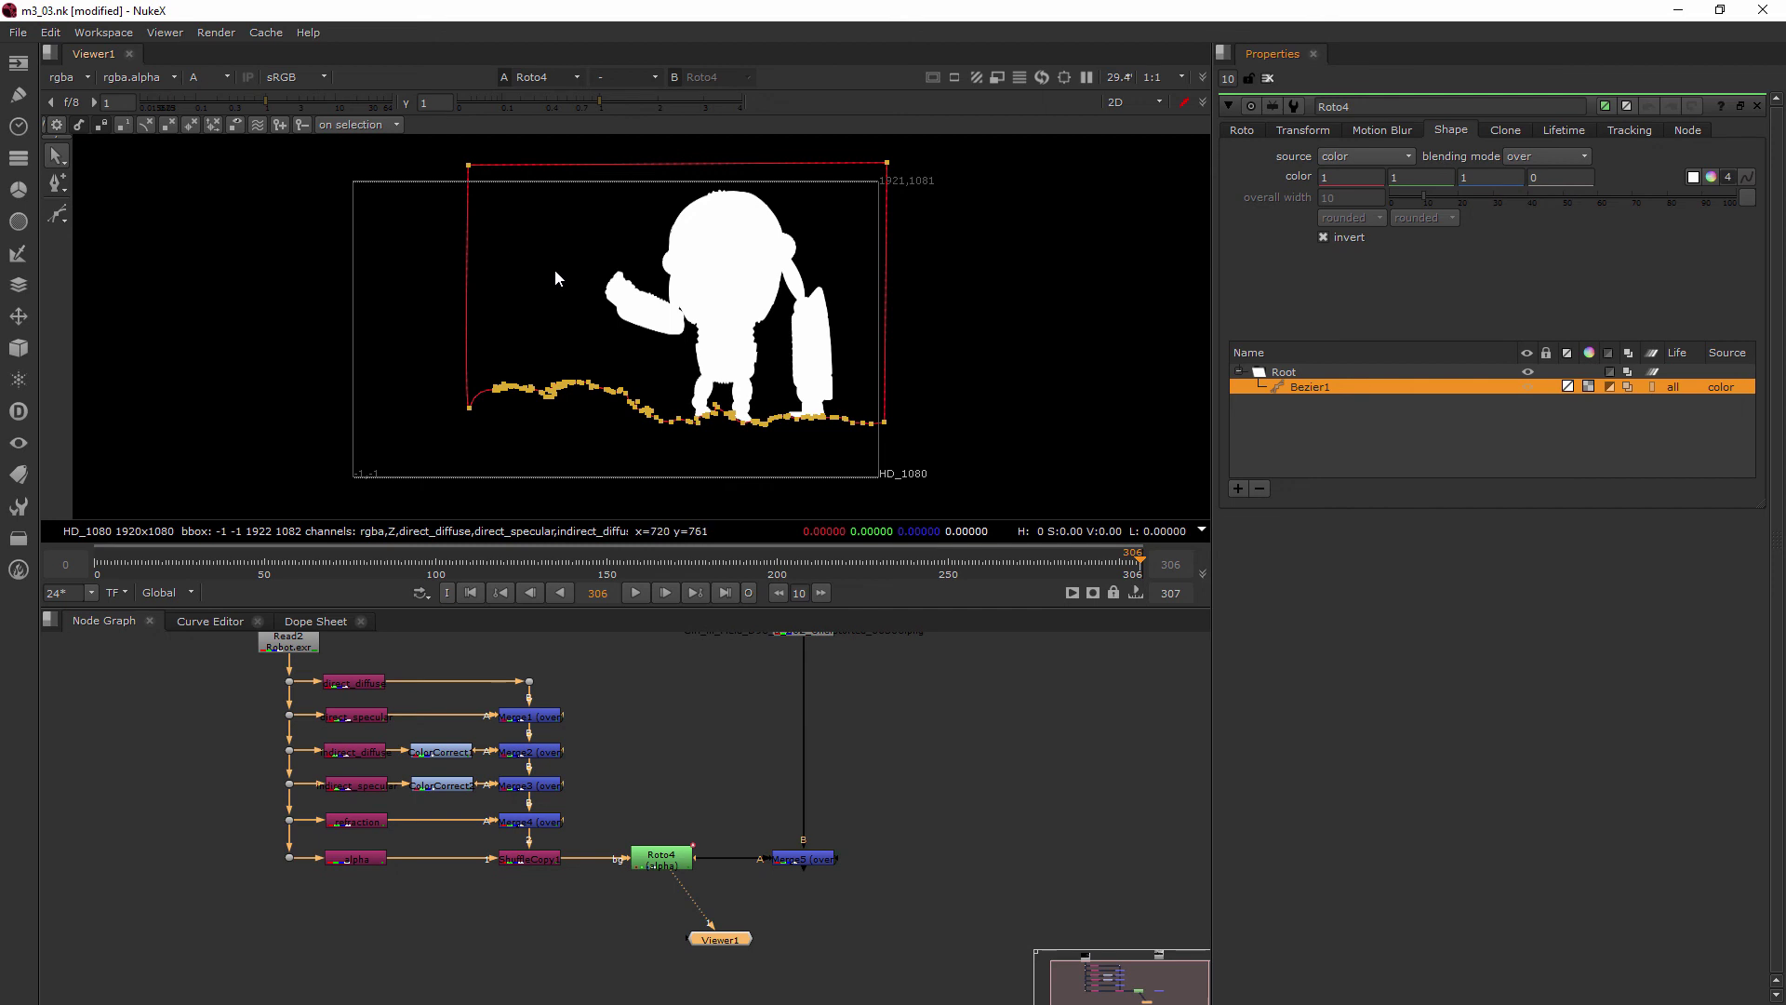
pyautogui.press('a')
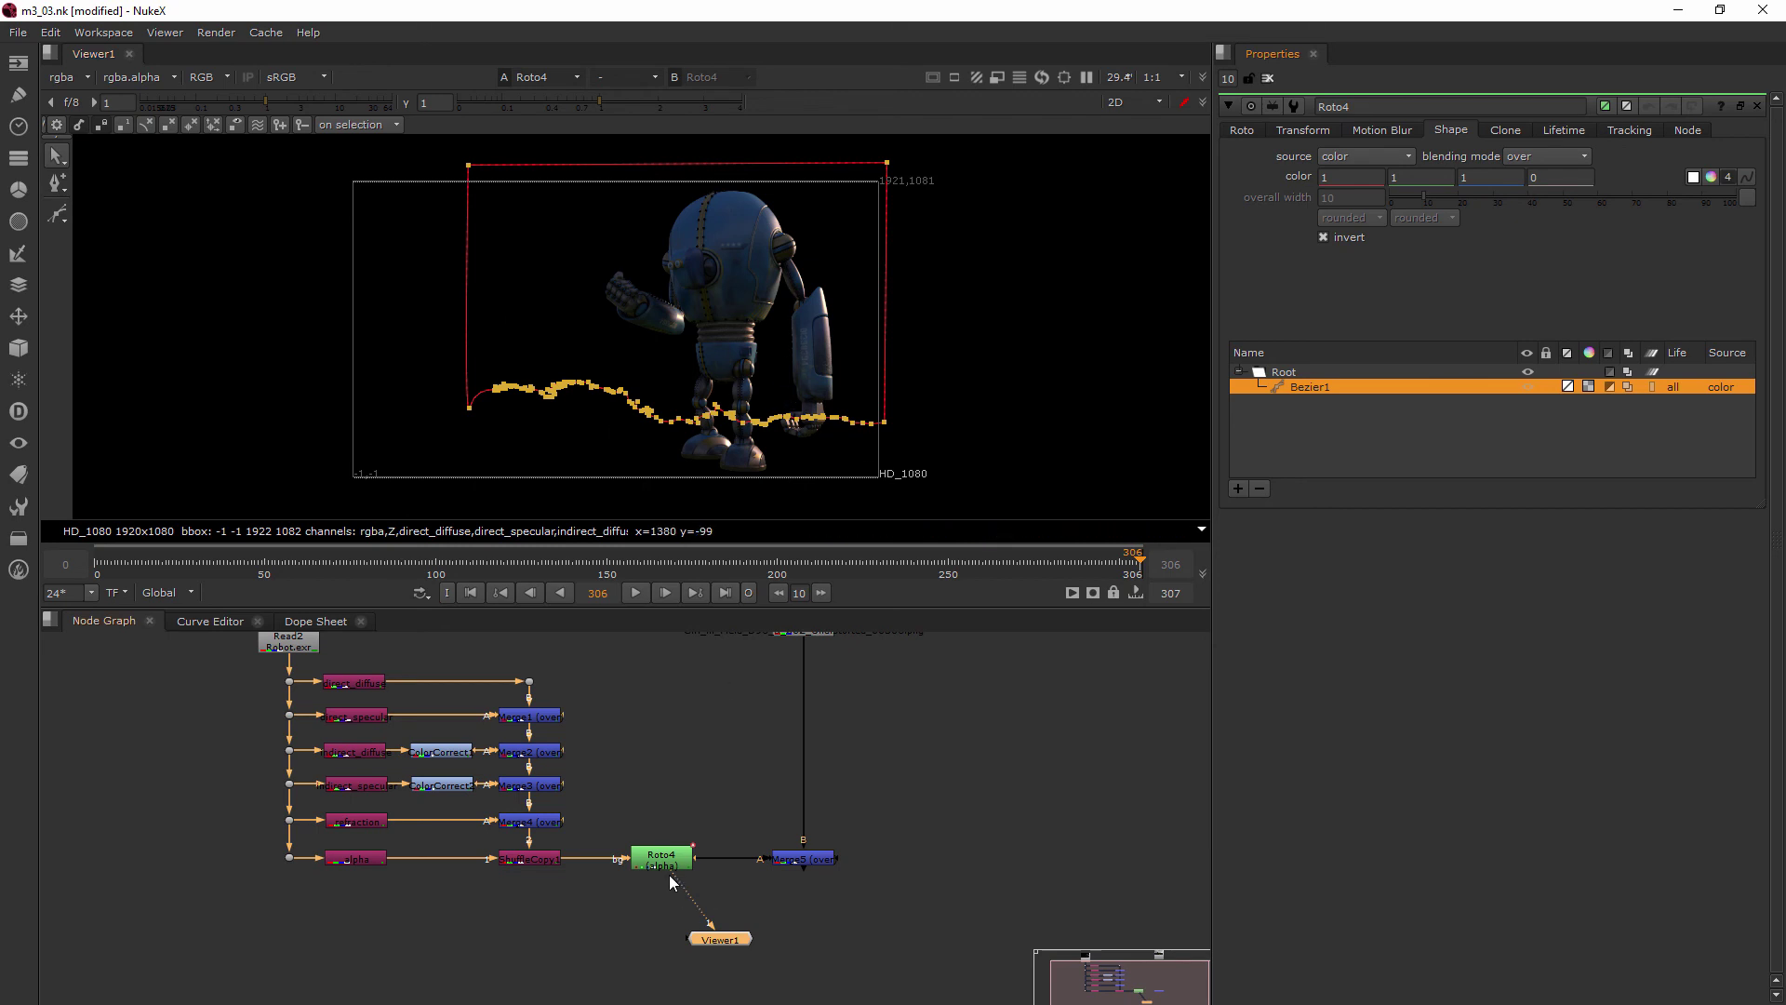
# Step: View Merge5 in Viewer1, frame the robot's feet, and place Viewer1 beneath Merge5
pyautogui.moveTo(672, 873); pyautogui.dragTo(807, 859)
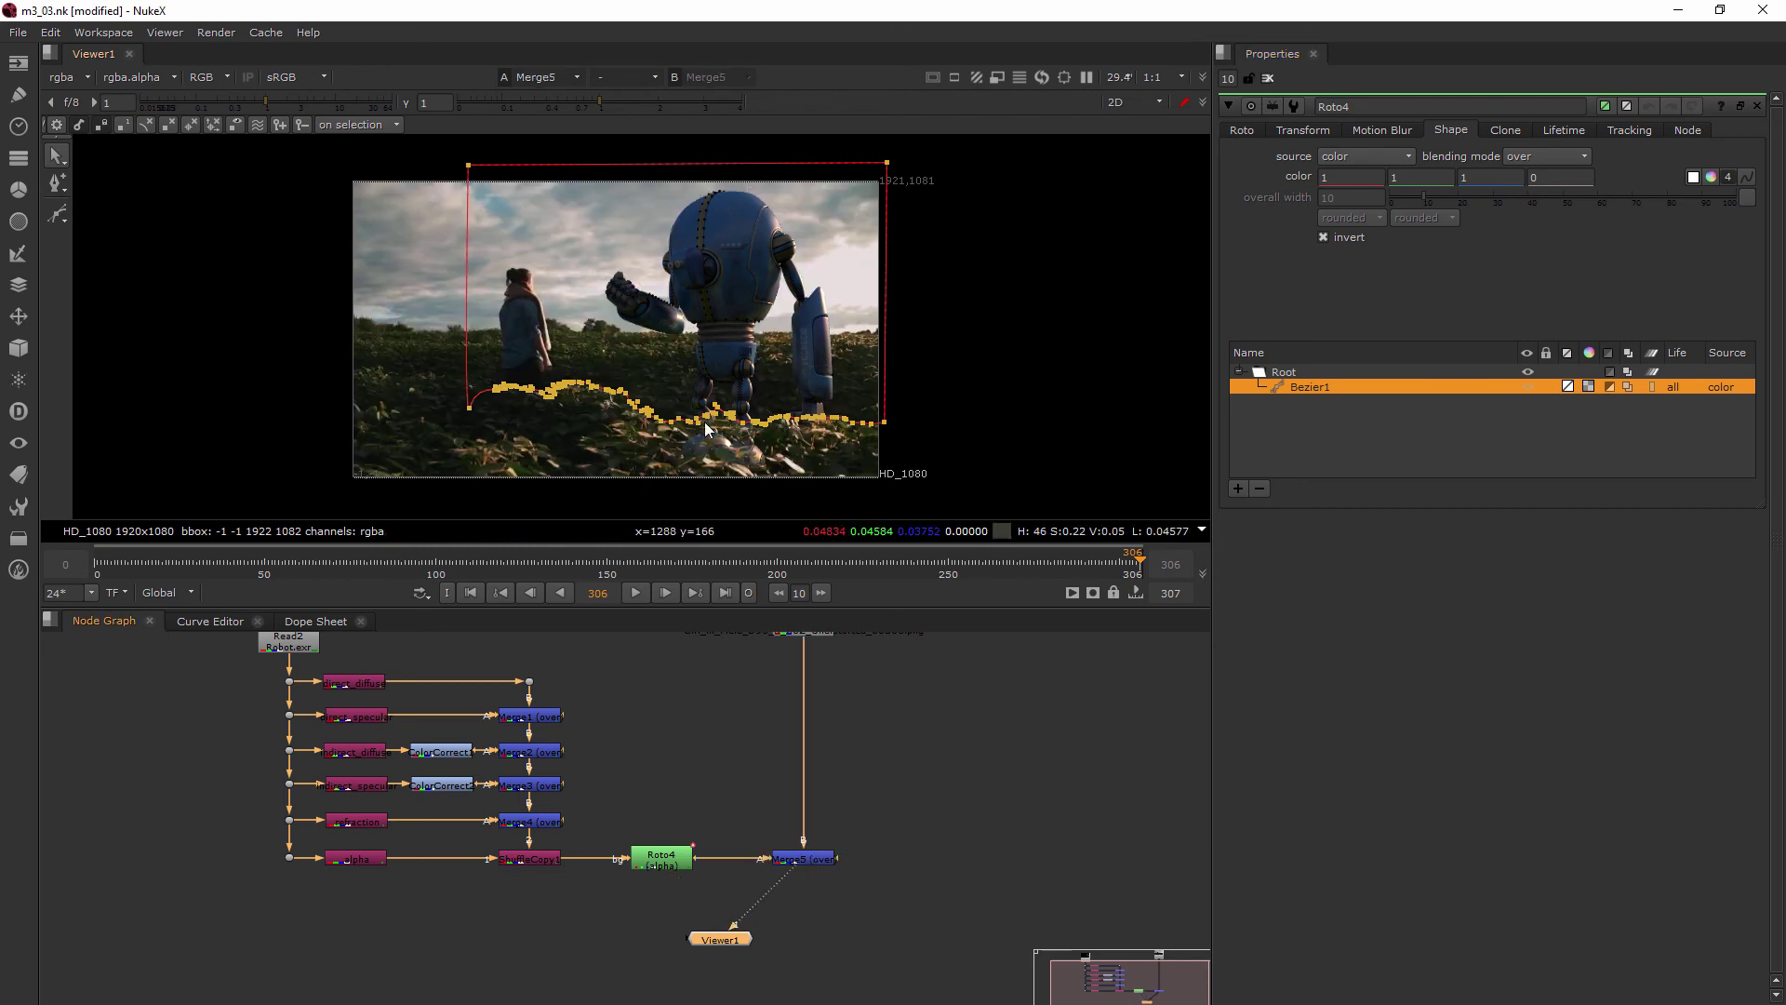
pyautogui.scroll(5, 706, 421)
pyautogui.moveTo(704, 449); pyautogui.dragTo(683, 383, button='middle')
pyautogui.moveTo(724, 942); pyautogui.dragTo(806, 936)
pyautogui.moveTo(651, 860); pyautogui.dragTo(628, 861)
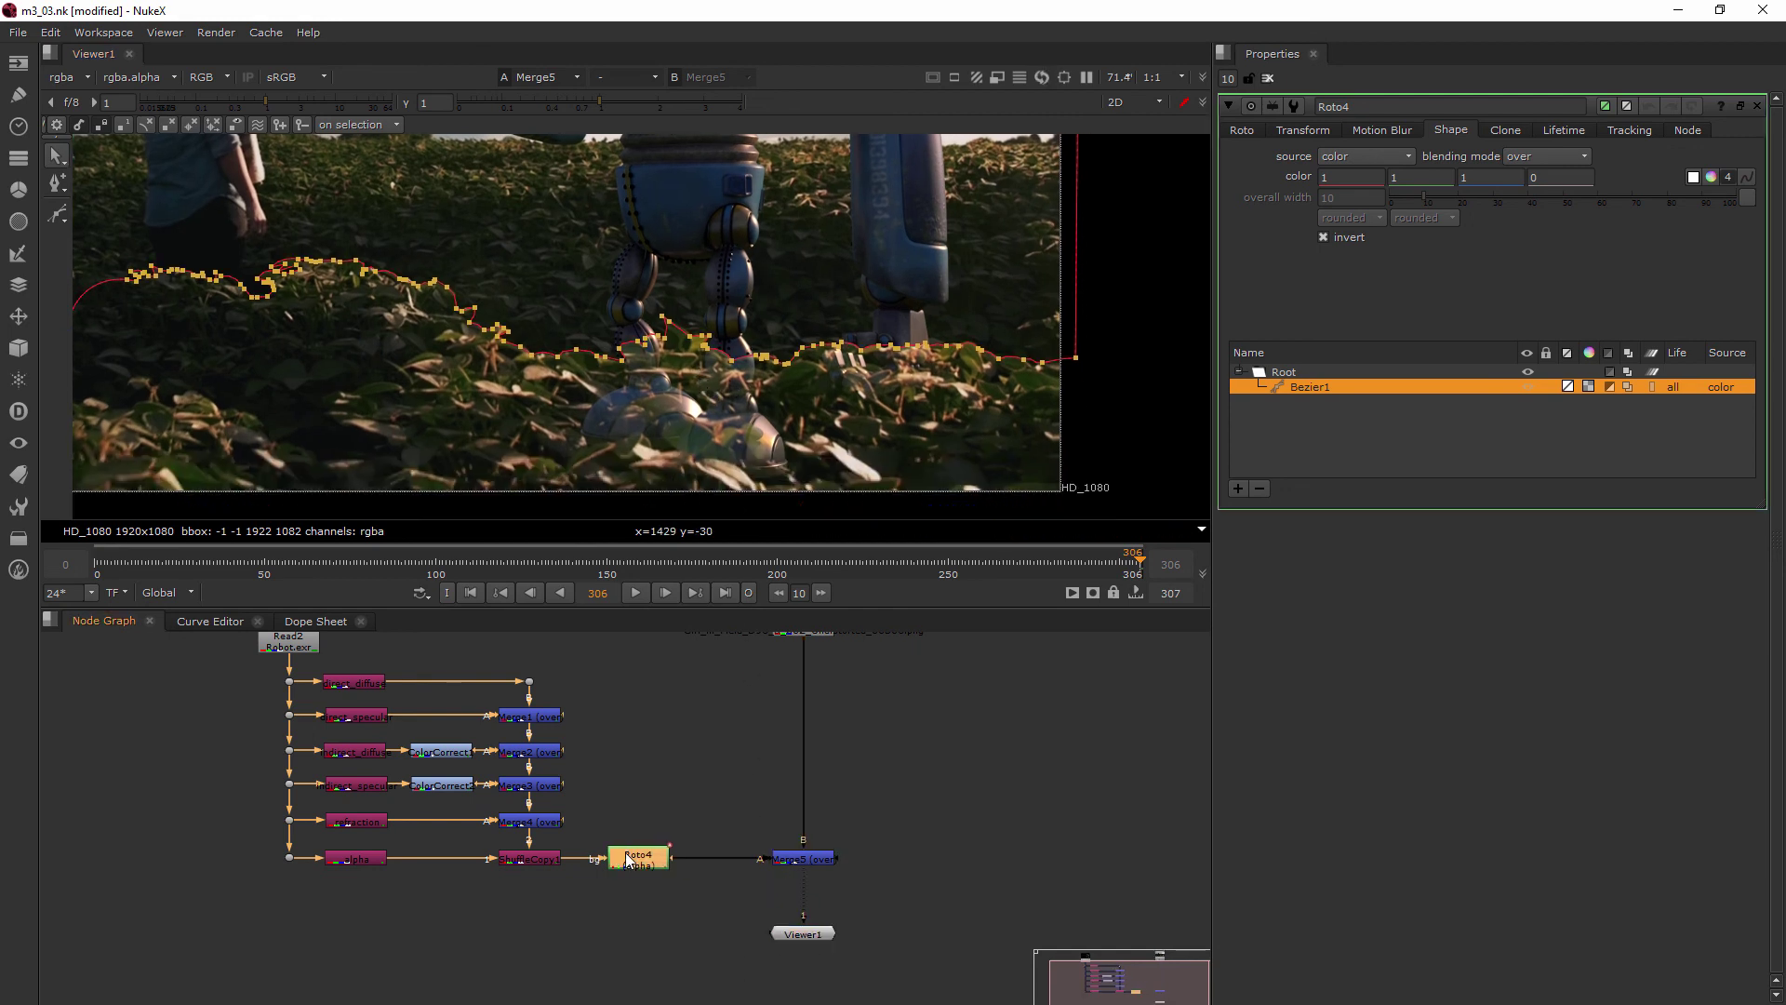
# Step: Insert a Premult node after Roto4, feeding Merge5, and select Premult1
pyautogui.click(692, 753)
pyautogui.press('Tab')
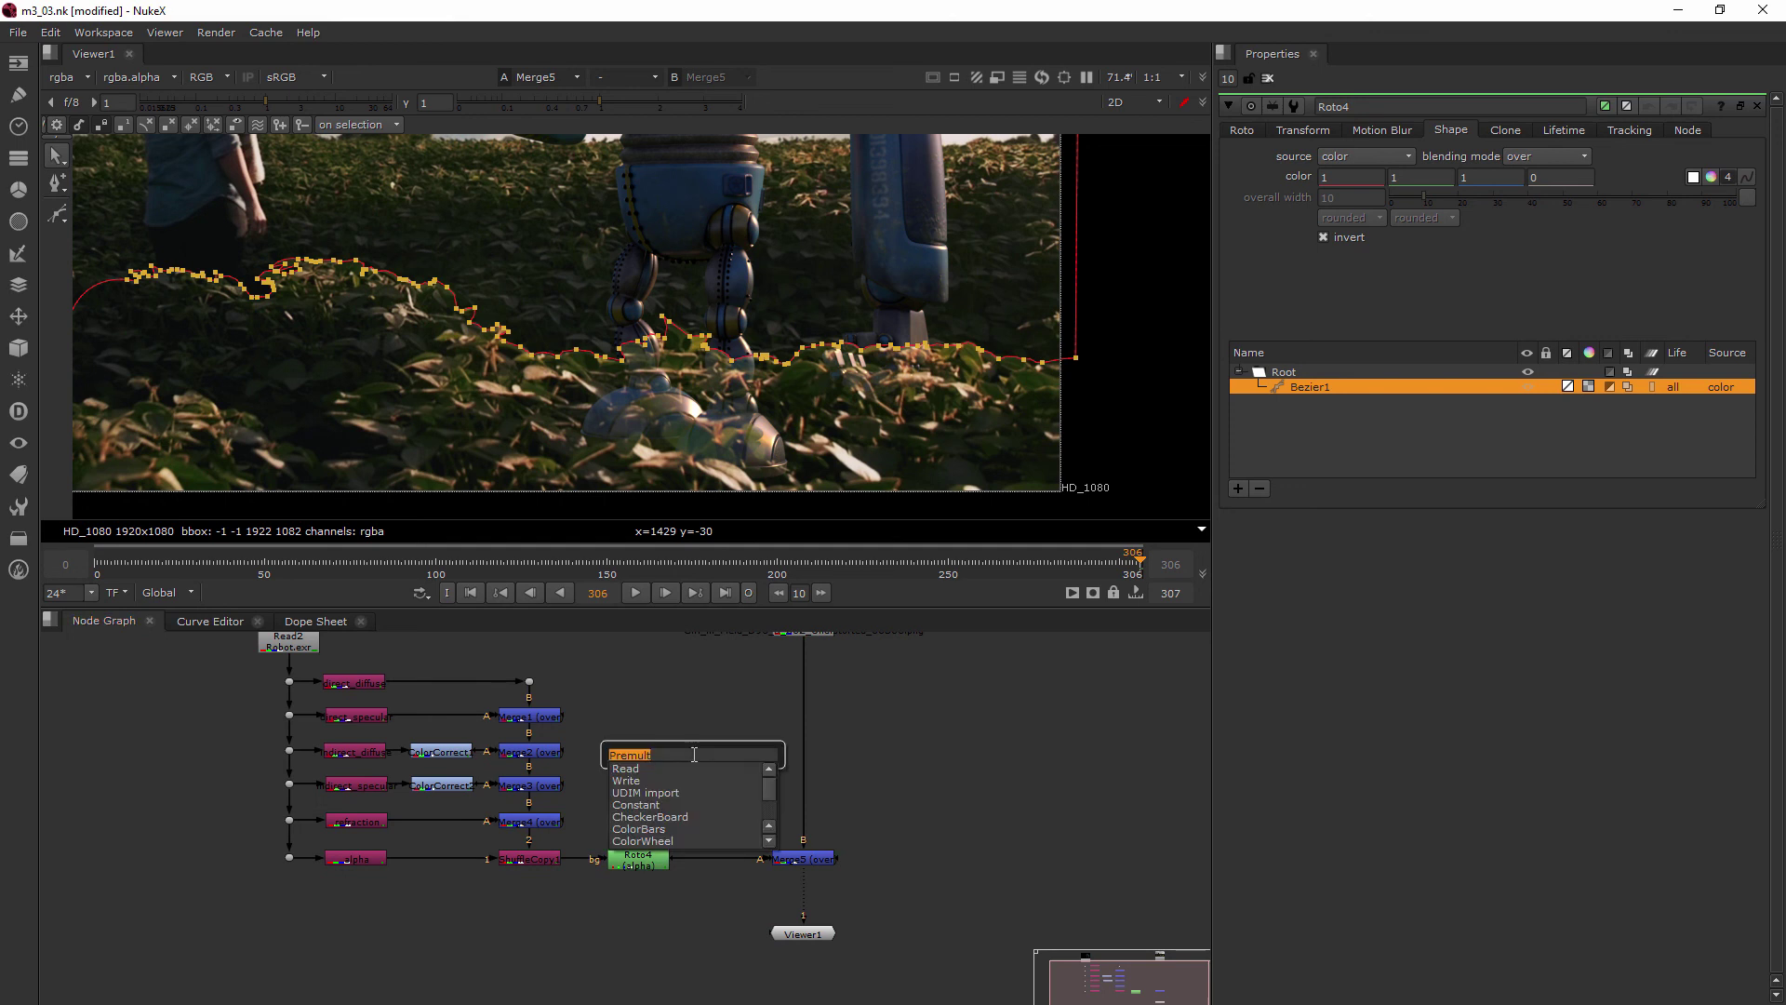
pyautogui.press('Return')
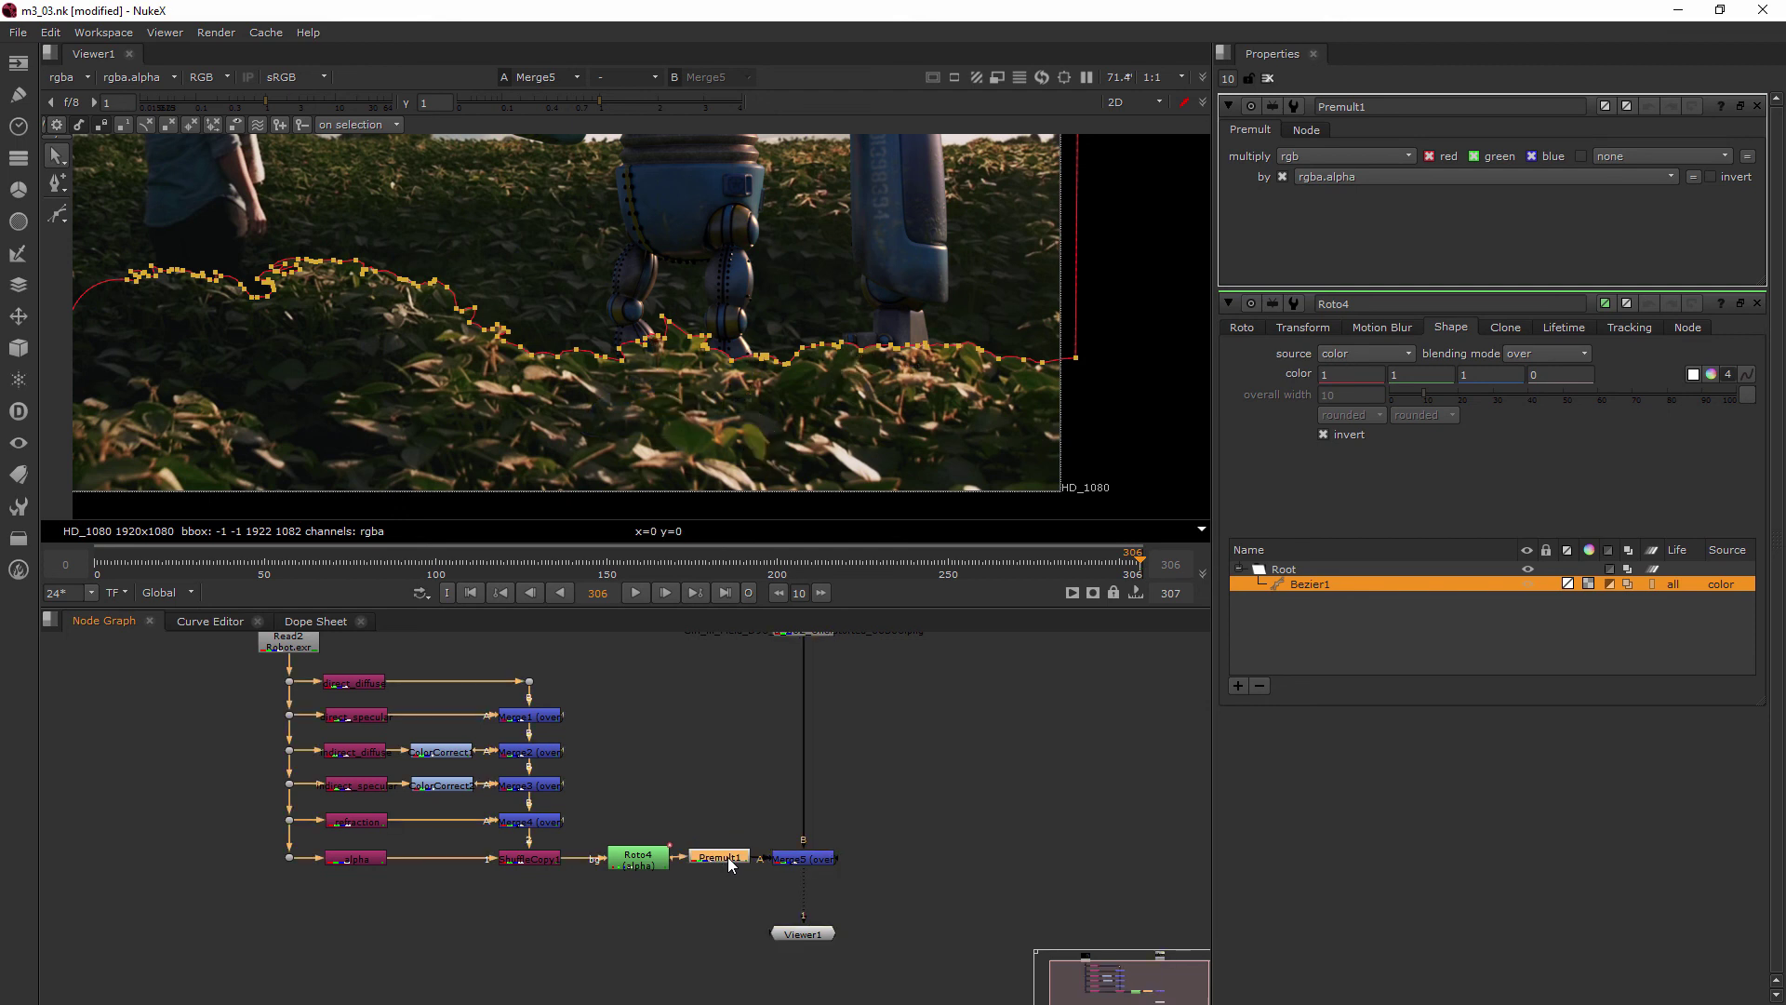
pyautogui.moveTo(622, 860); pyautogui.dragTo(613, 860)
pyautogui.click(706, 858)
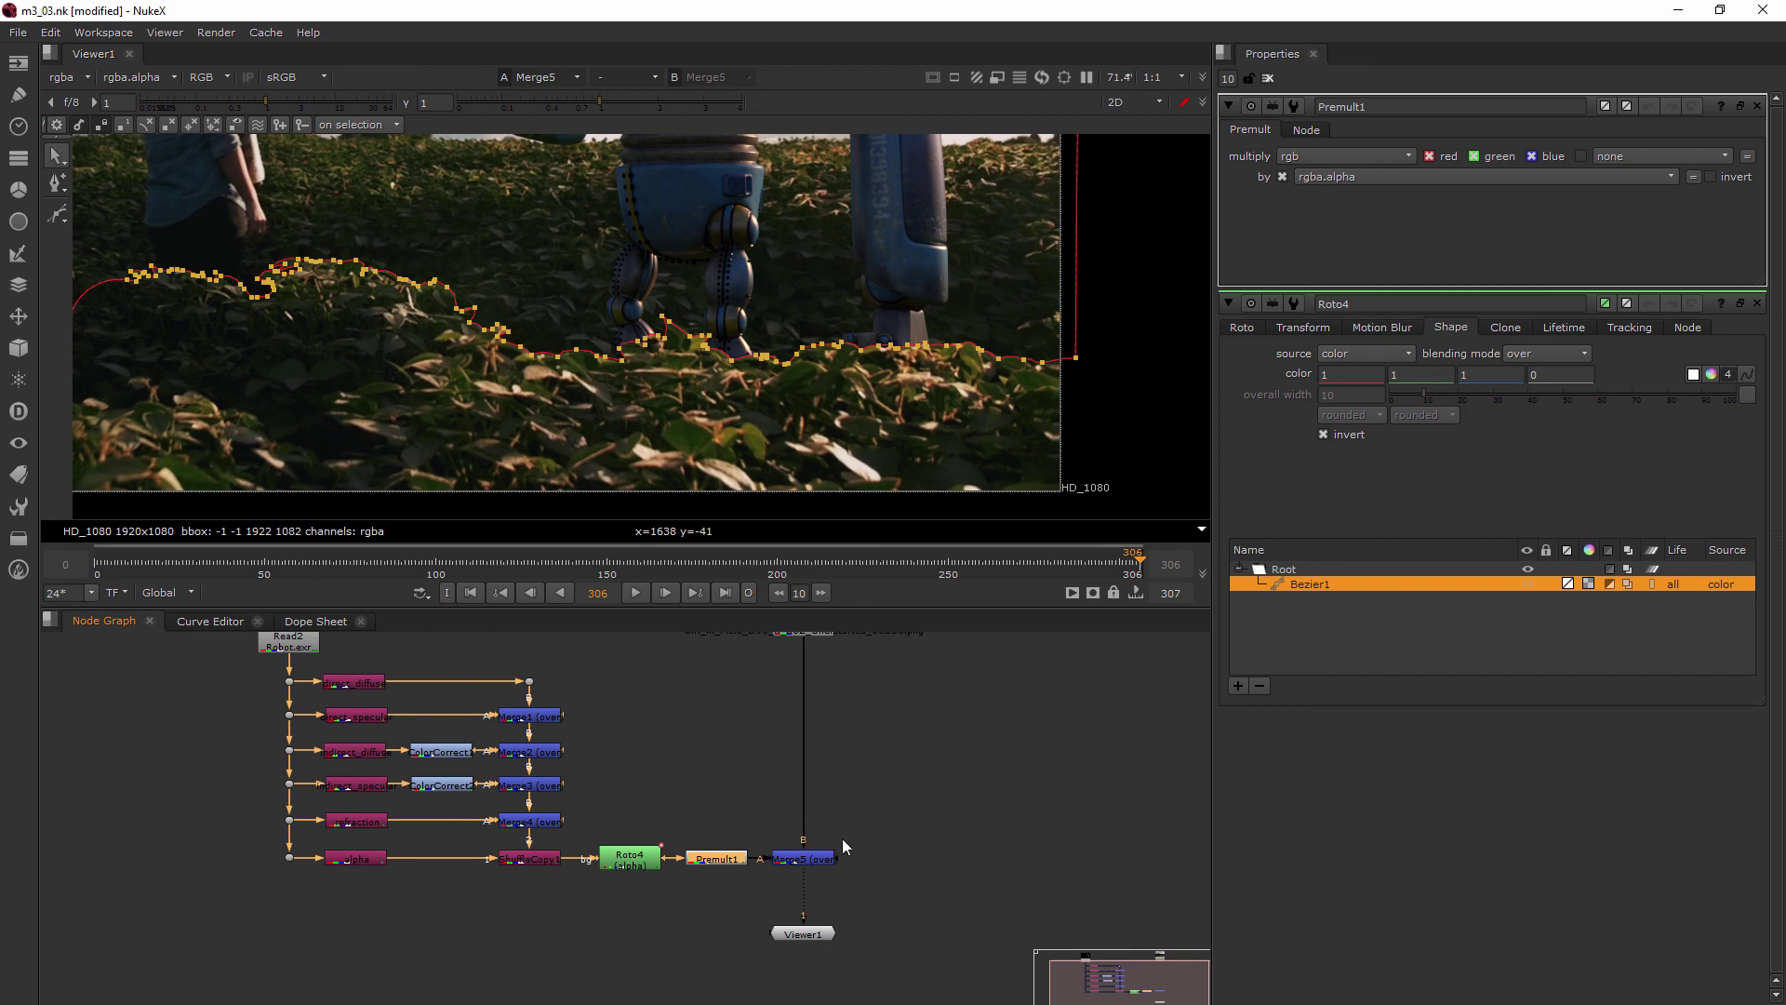
# Step: Clear the Properties bin, zoom the viewer out, and bring Read1 into the Node Graph view
pyautogui.click(1267, 78)
pyautogui.scroll(-5, 895, 298)
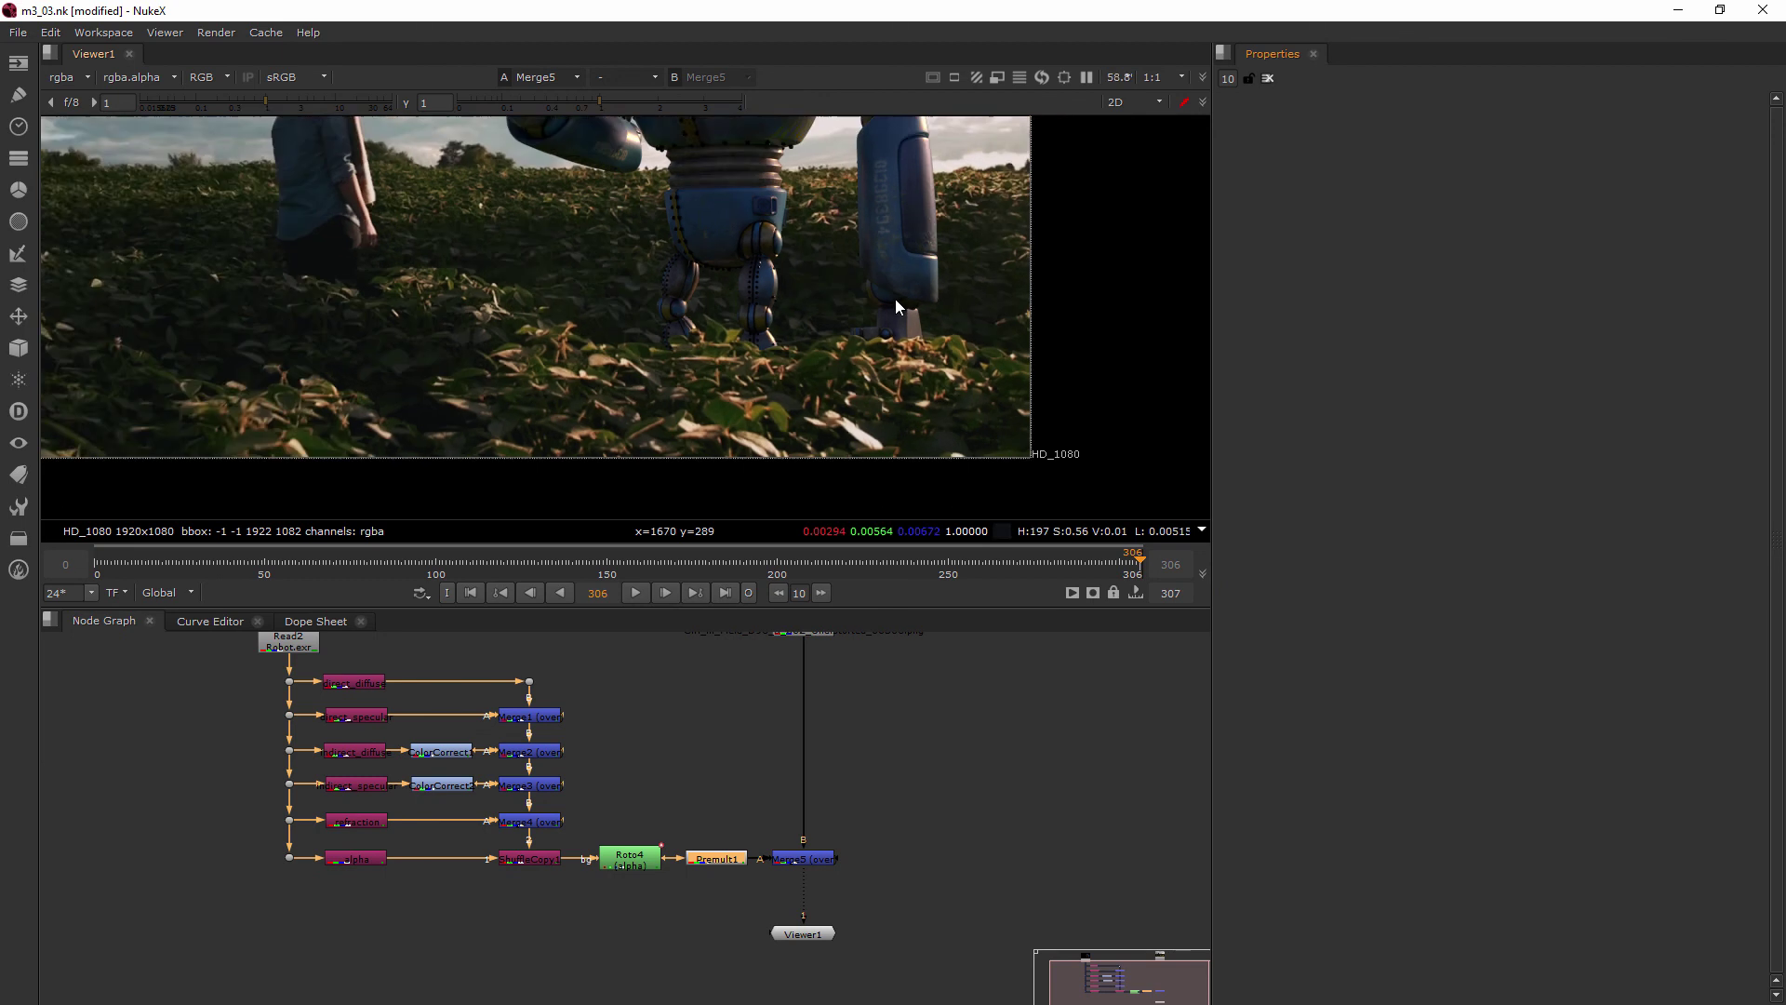
pyautogui.scroll(-3, 912, 382)
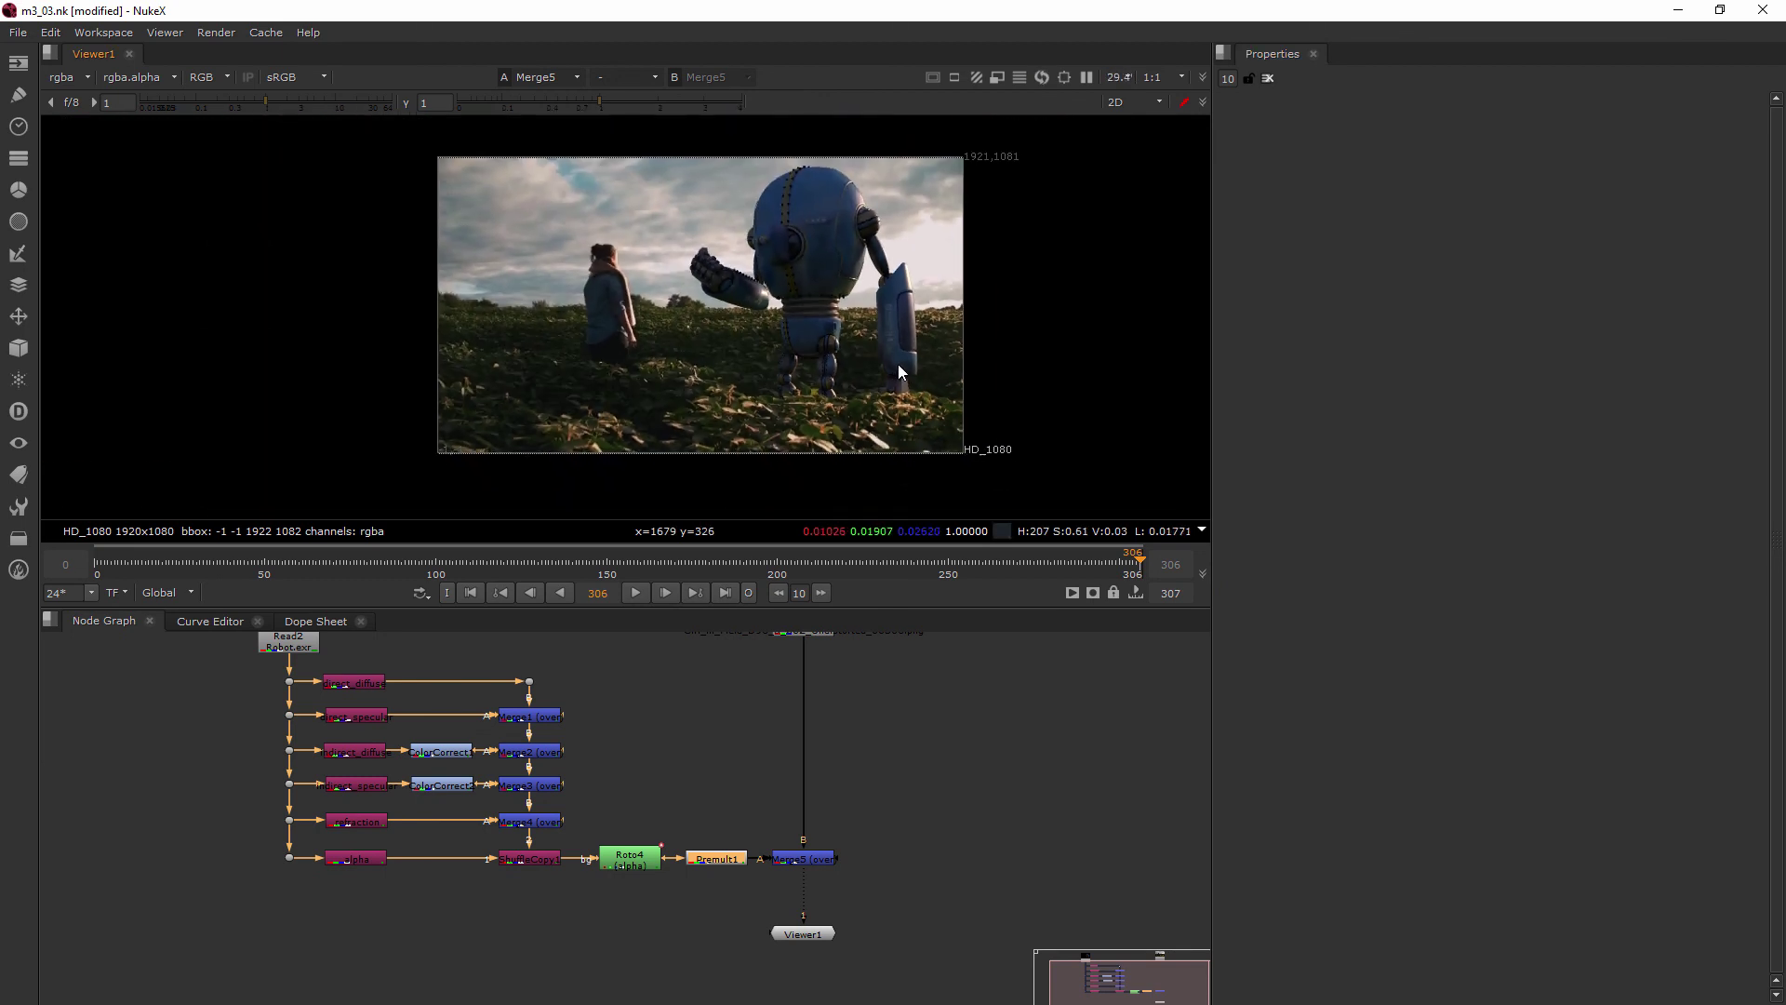
pyautogui.scroll(2, 896, 365)
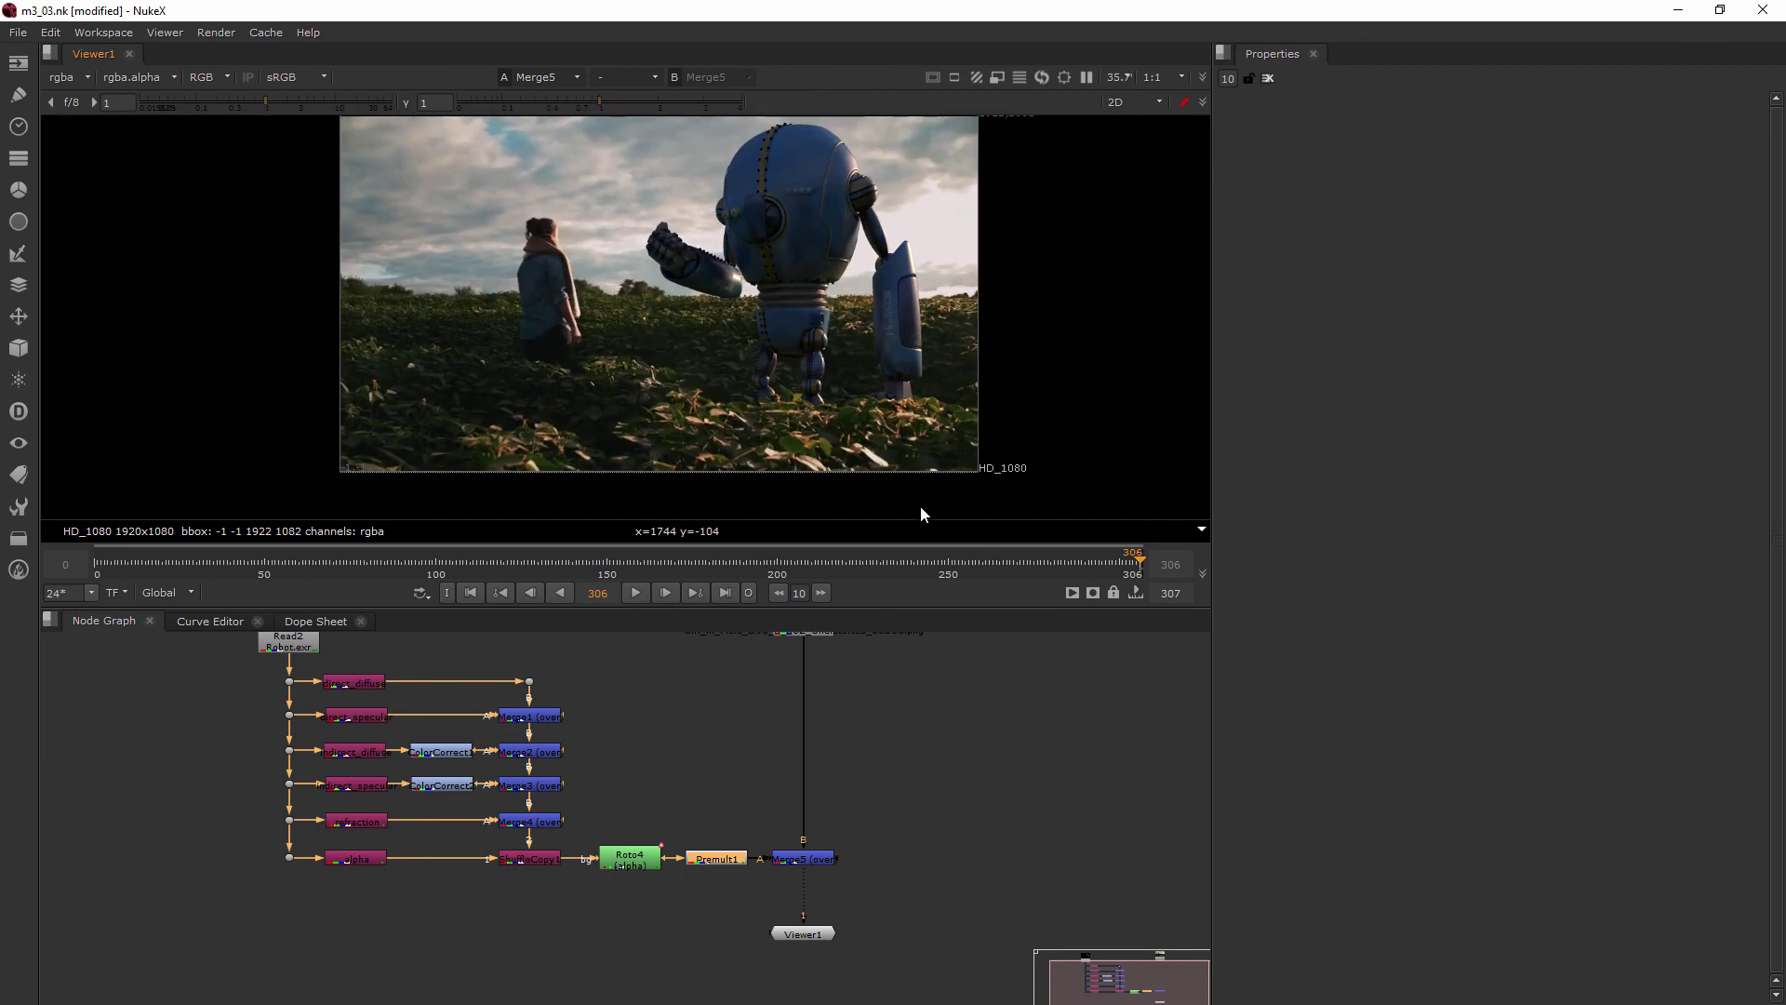
pyautogui.moveTo(815, 747); pyautogui.dragTo(807, 808, button='middle')
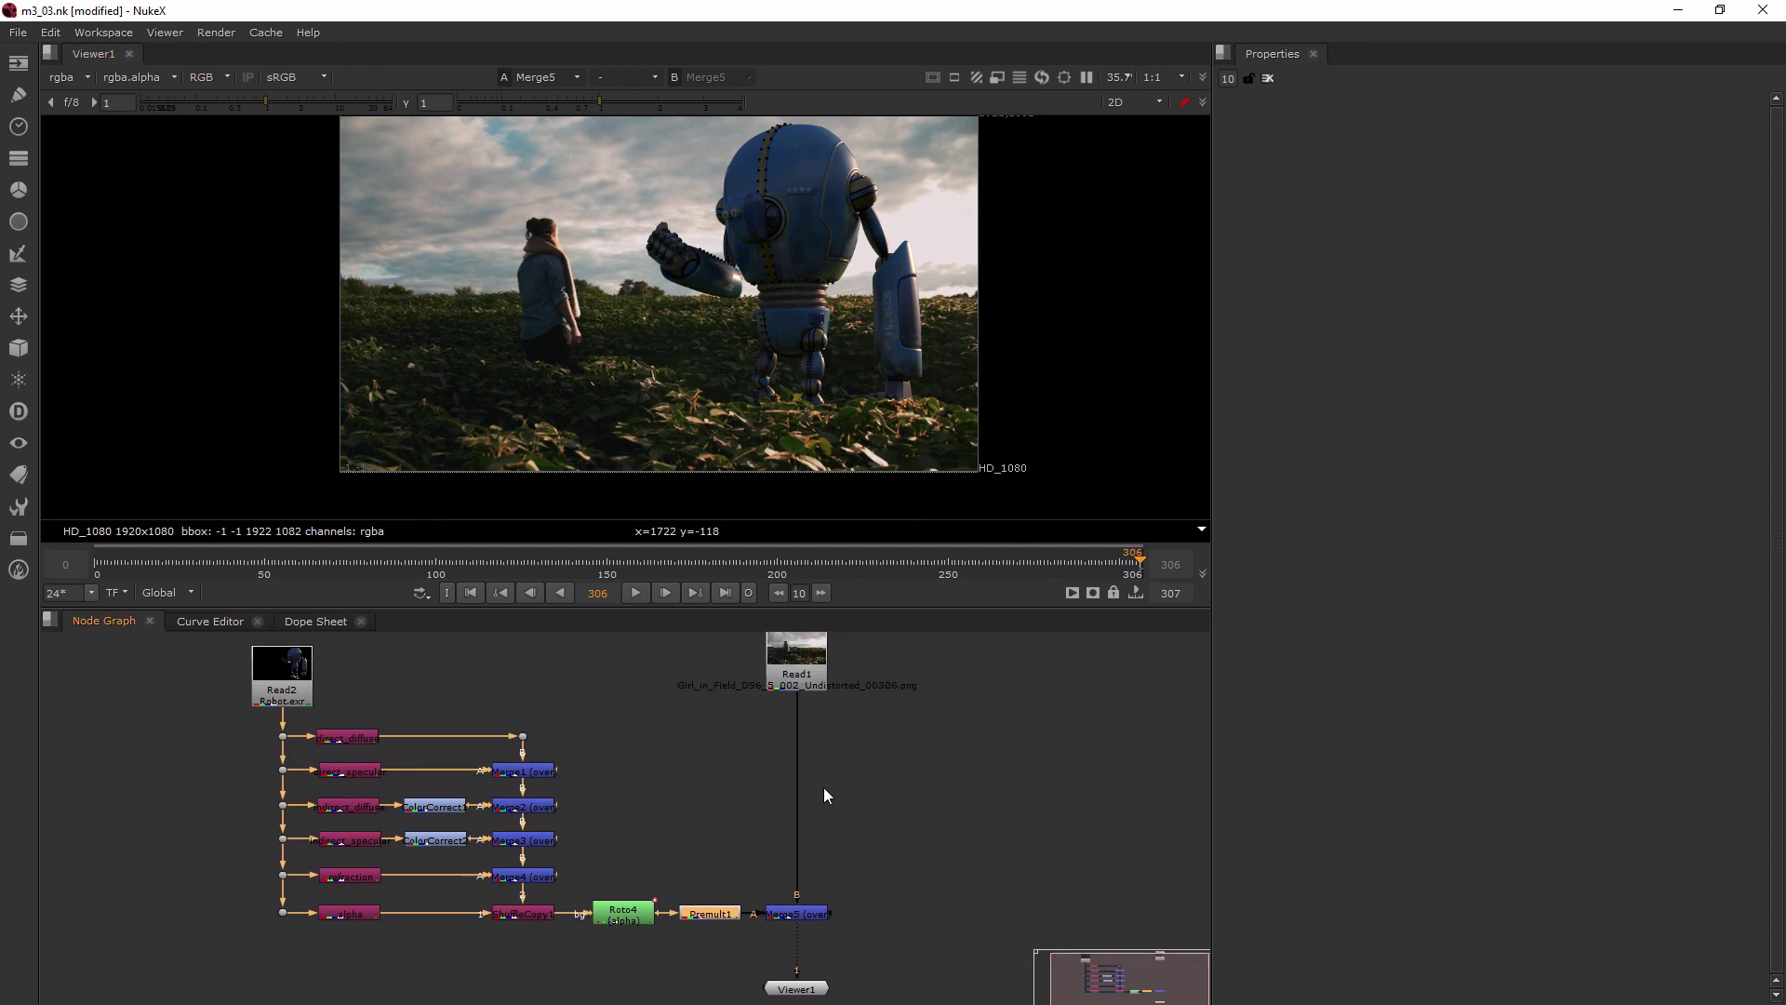
# Step: Scrub back through the shot to review the comp, ending at frame 271
pyautogui.moveTo(1131, 559); pyautogui.dragTo(689, 559)
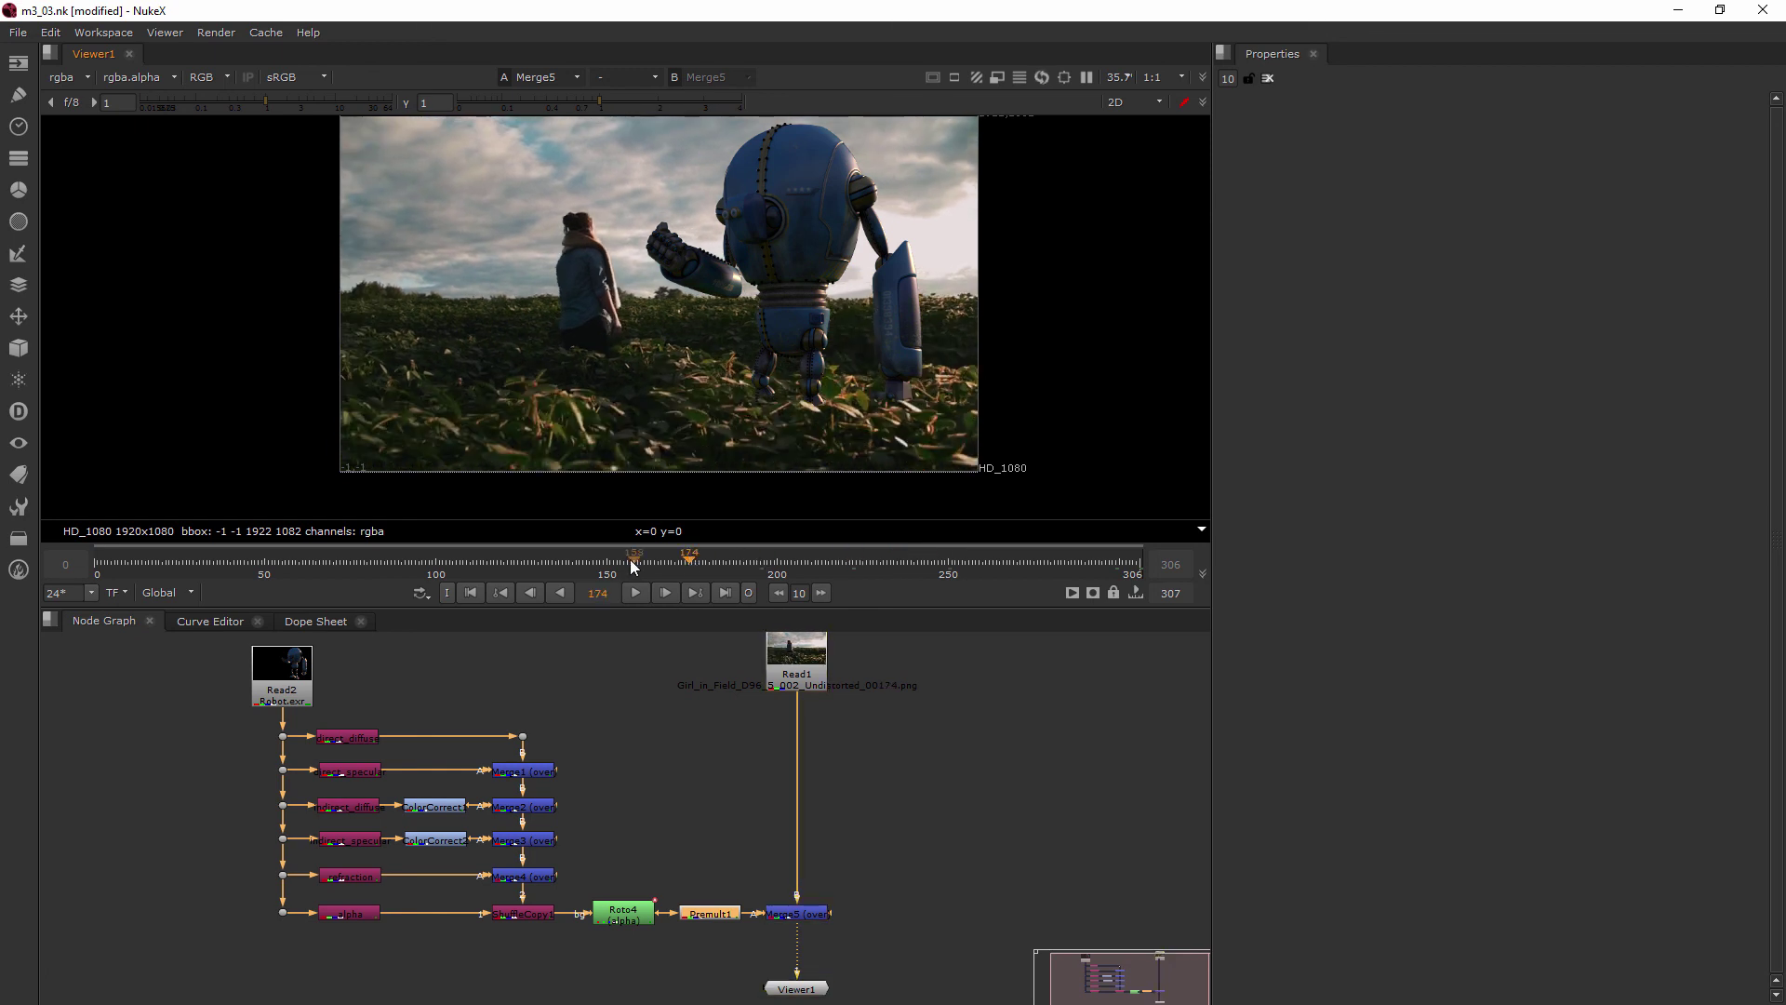
pyautogui.click(626, 561)
pyautogui.moveTo(890, 566); pyautogui.dragTo(1021, 577)
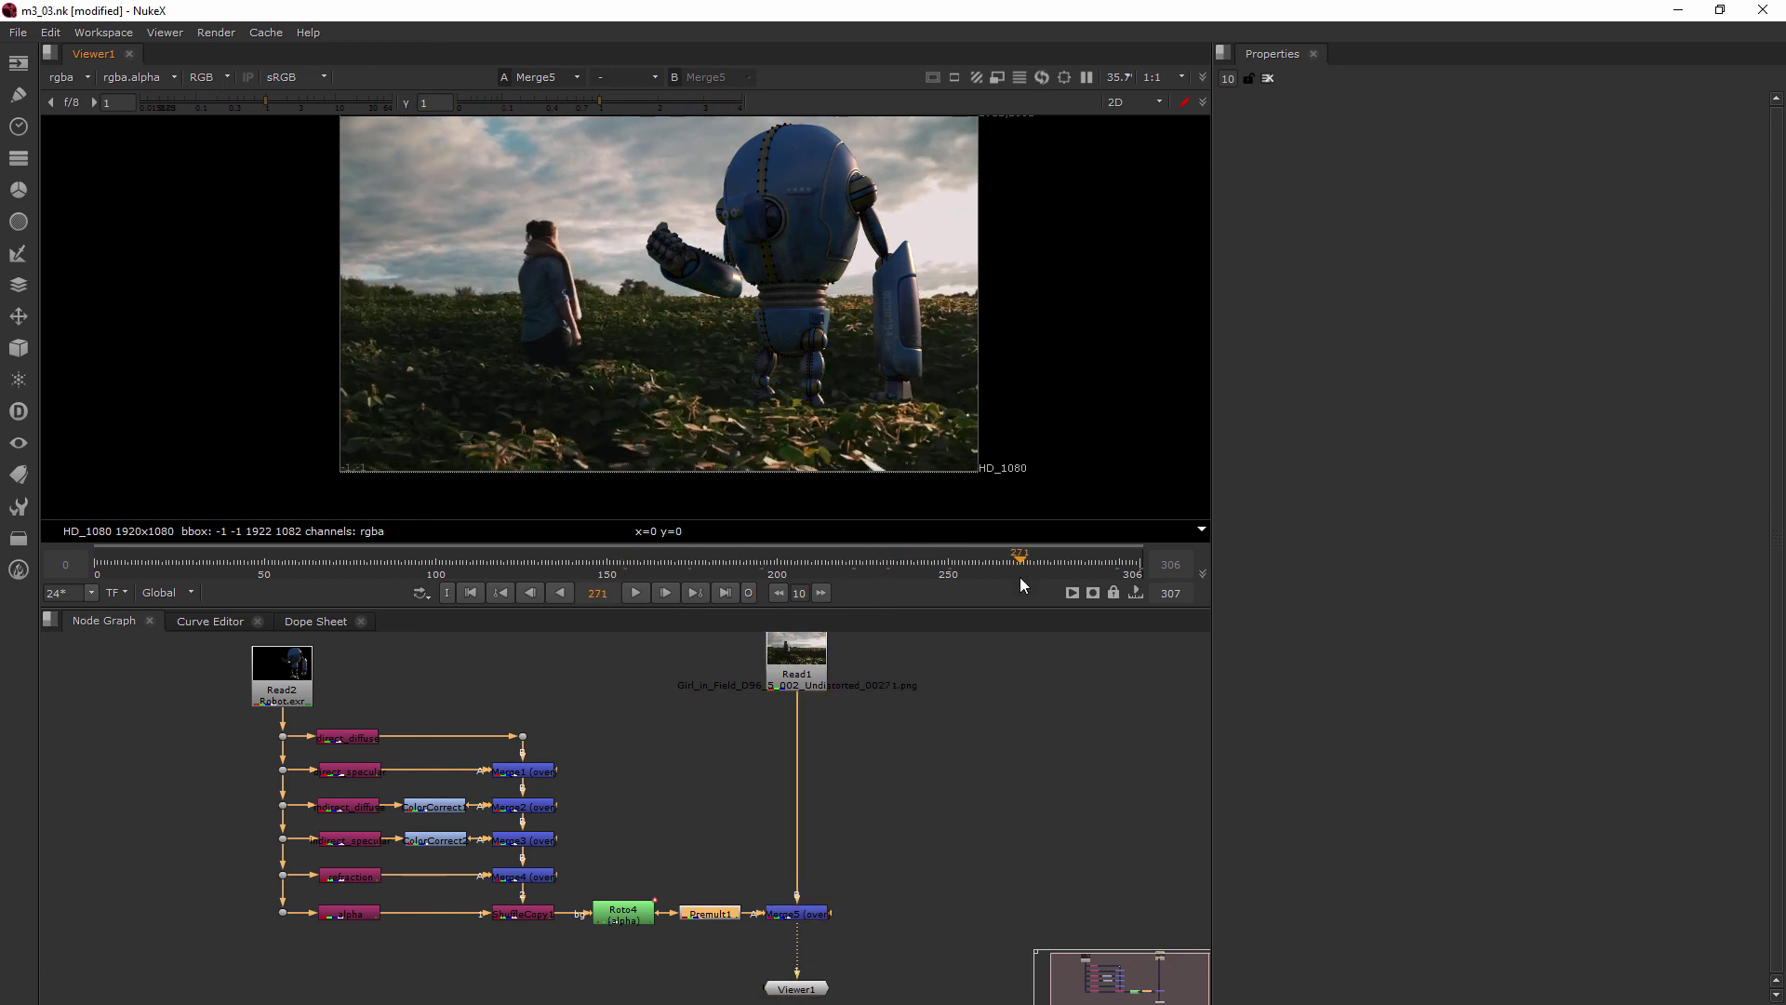
# Step: Open Roto4's properties and scrub the timeline, ending on frame 306
pyautogui.doubleClick(621, 912)
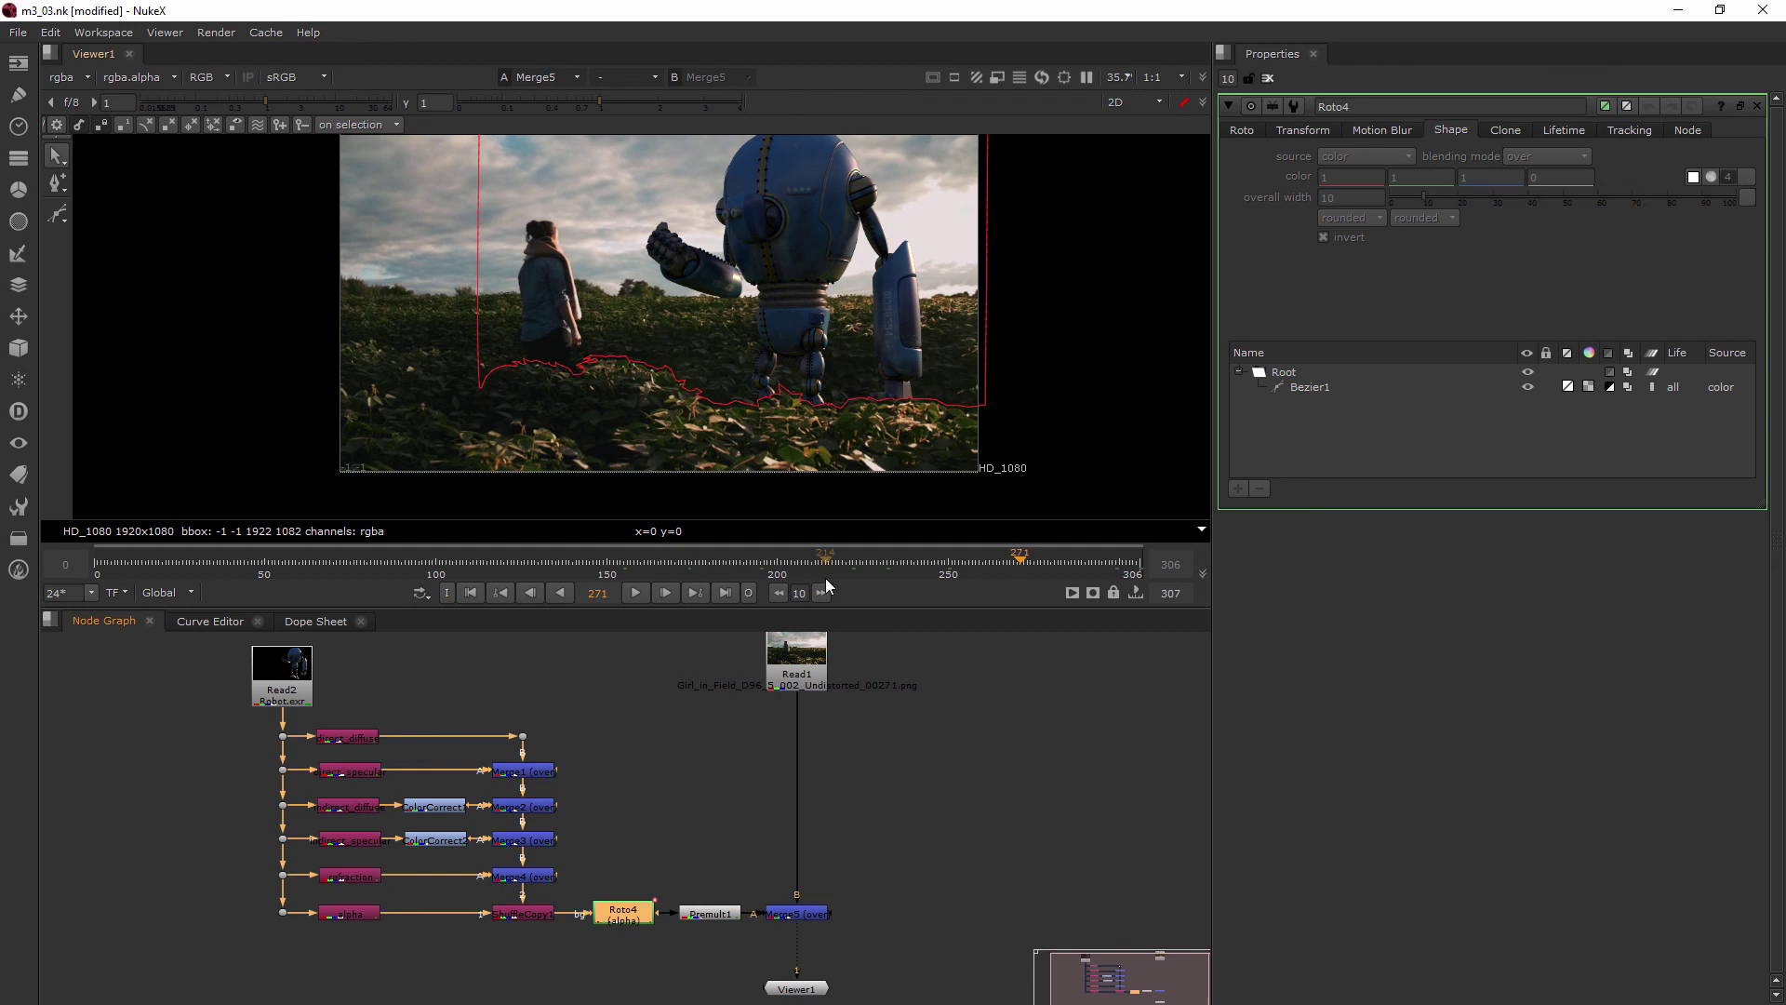
pyautogui.moveTo(735, 561); pyautogui.dragTo(453, 561)
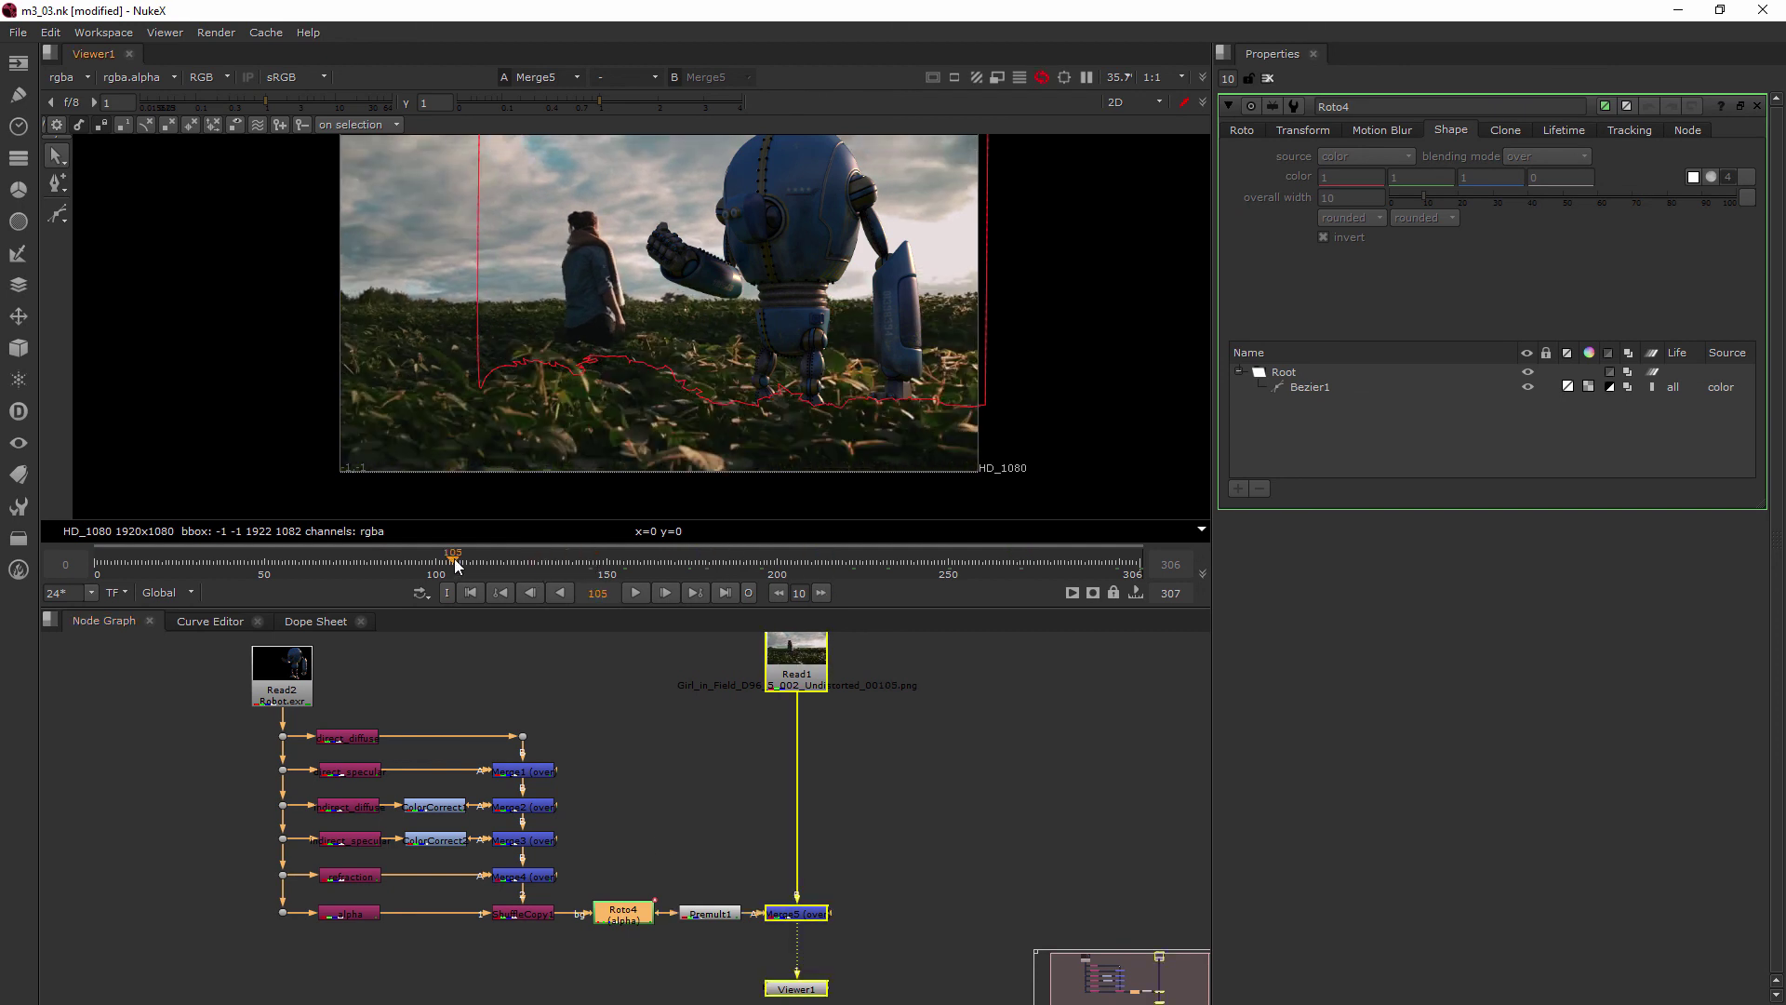
pyautogui.moveTo(1119, 562); pyautogui.dragTo(1141, 569)
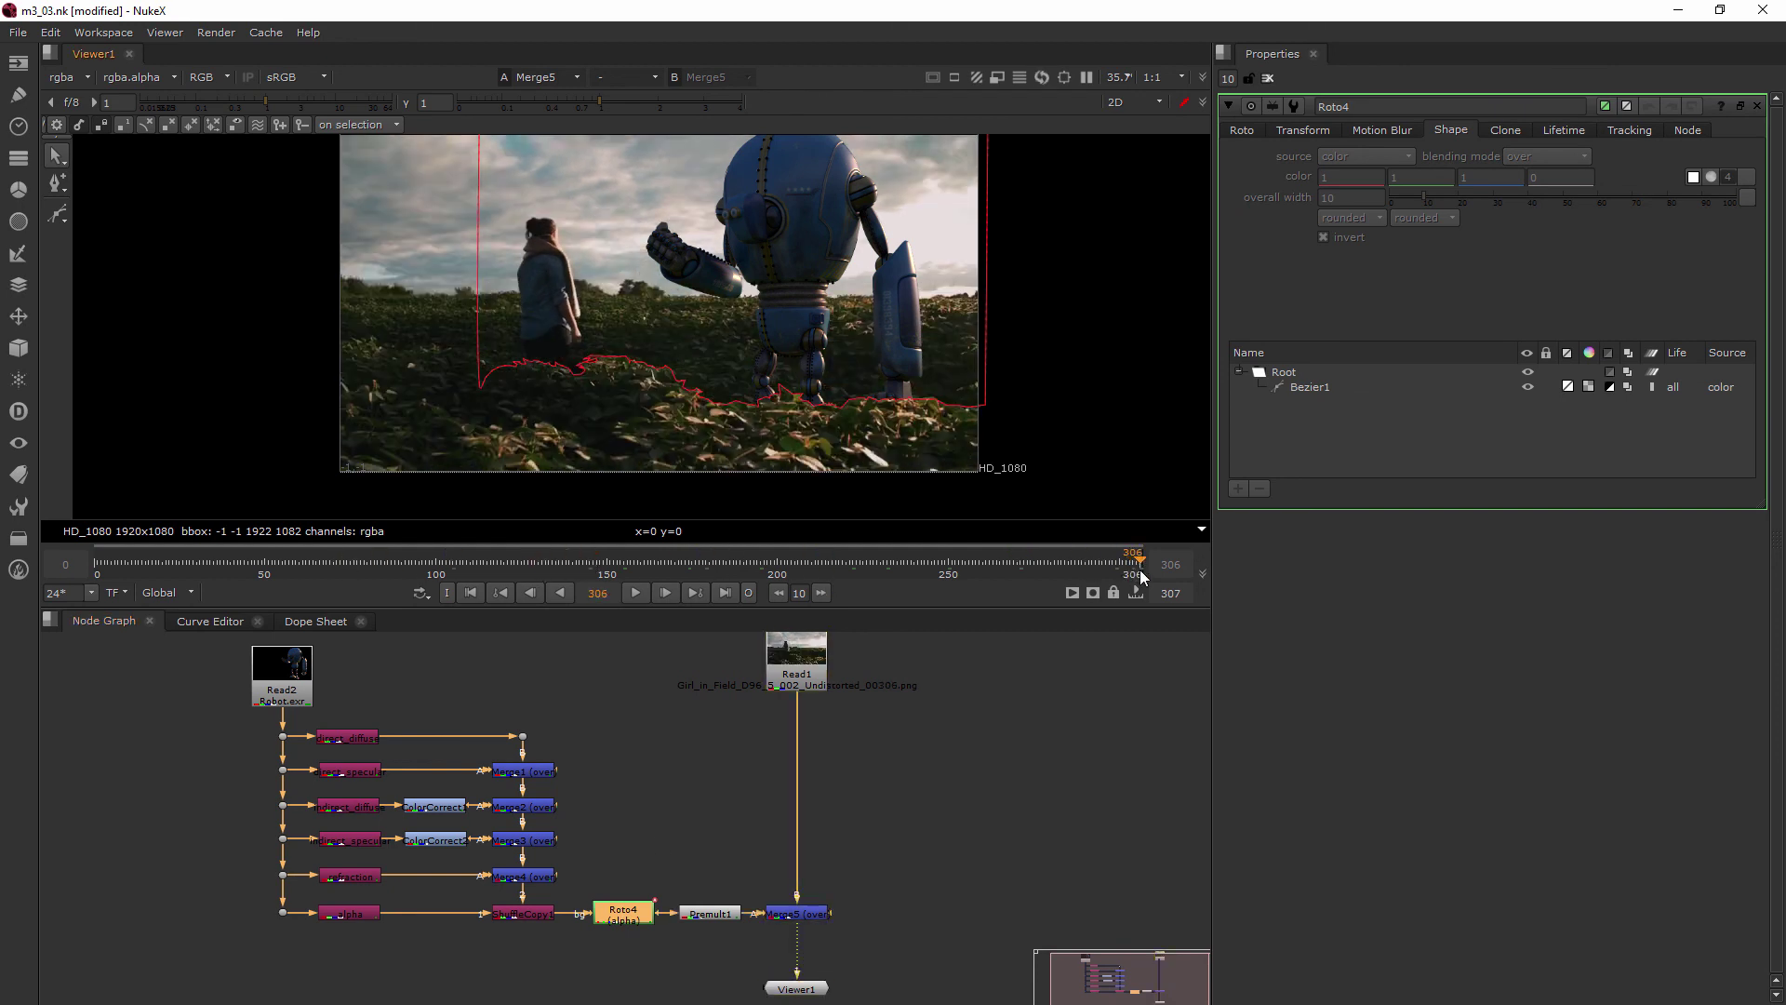
# Step: Select Bezier1, zoom in, show Roto4's output and feather settings, and scrub to frame 249
pyautogui.click(1315, 385)
pyautogui.scroll(3, 908, 450)
pyautogui.scroll(2, 910, 454)
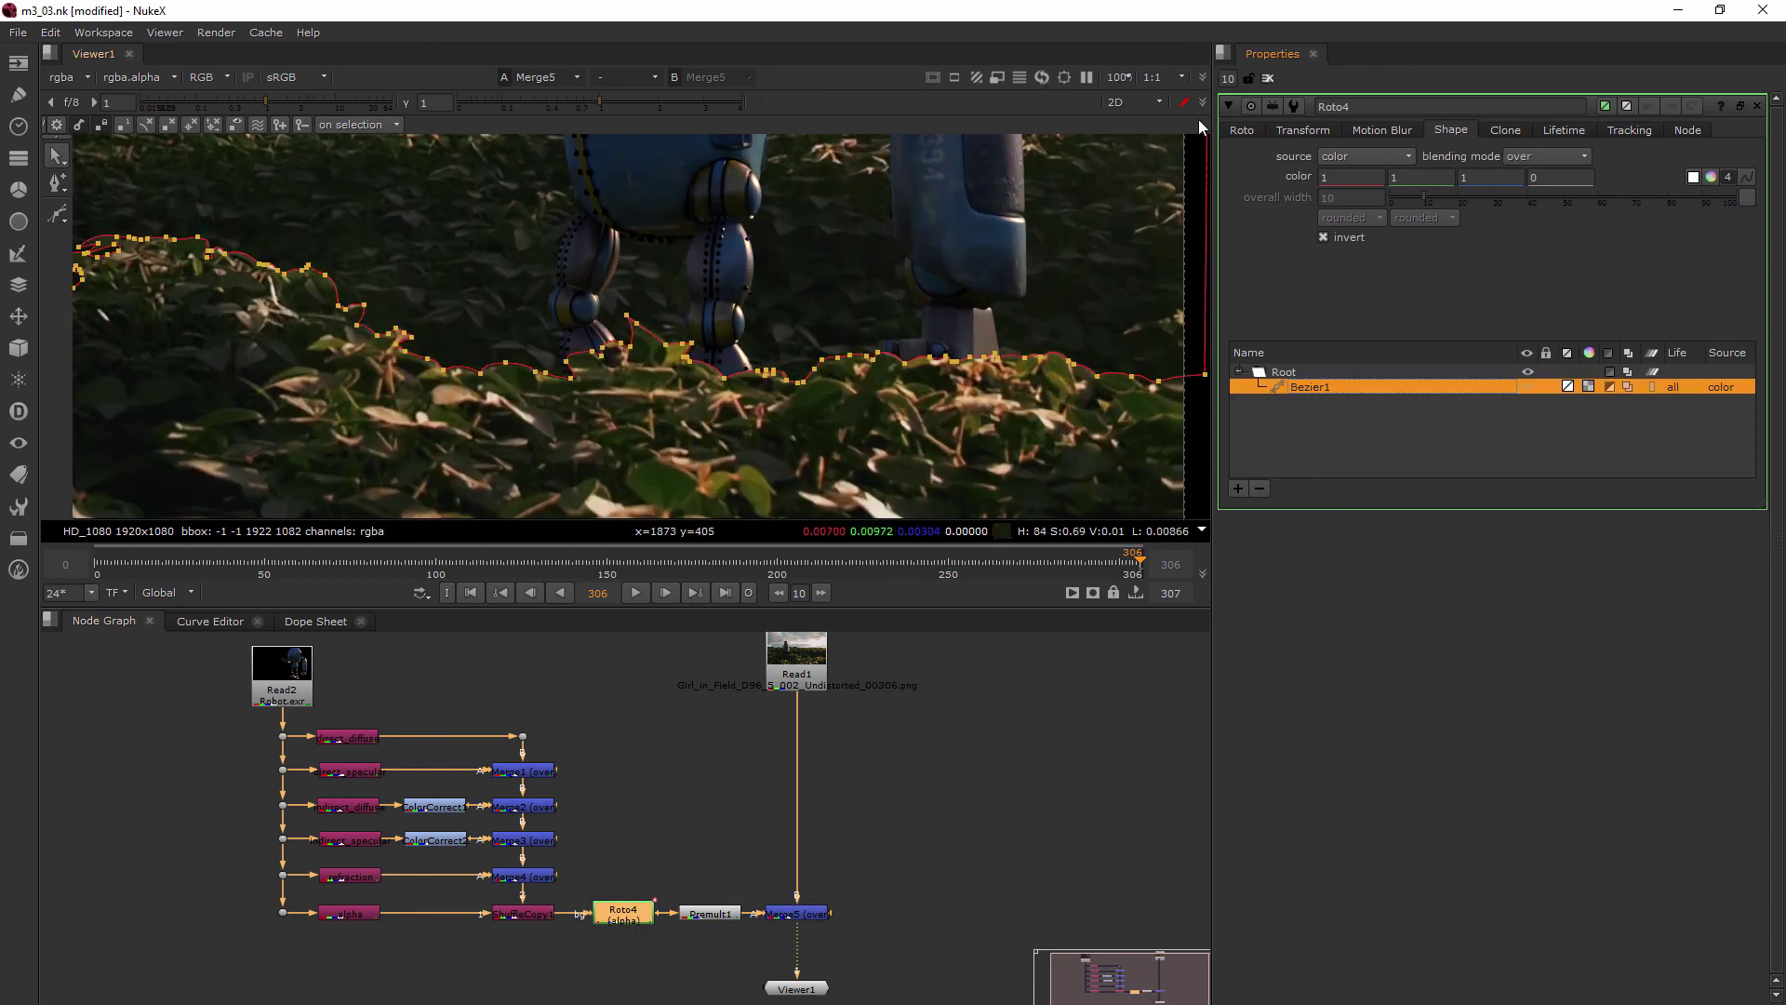
pyautogui.click(1242, 129)
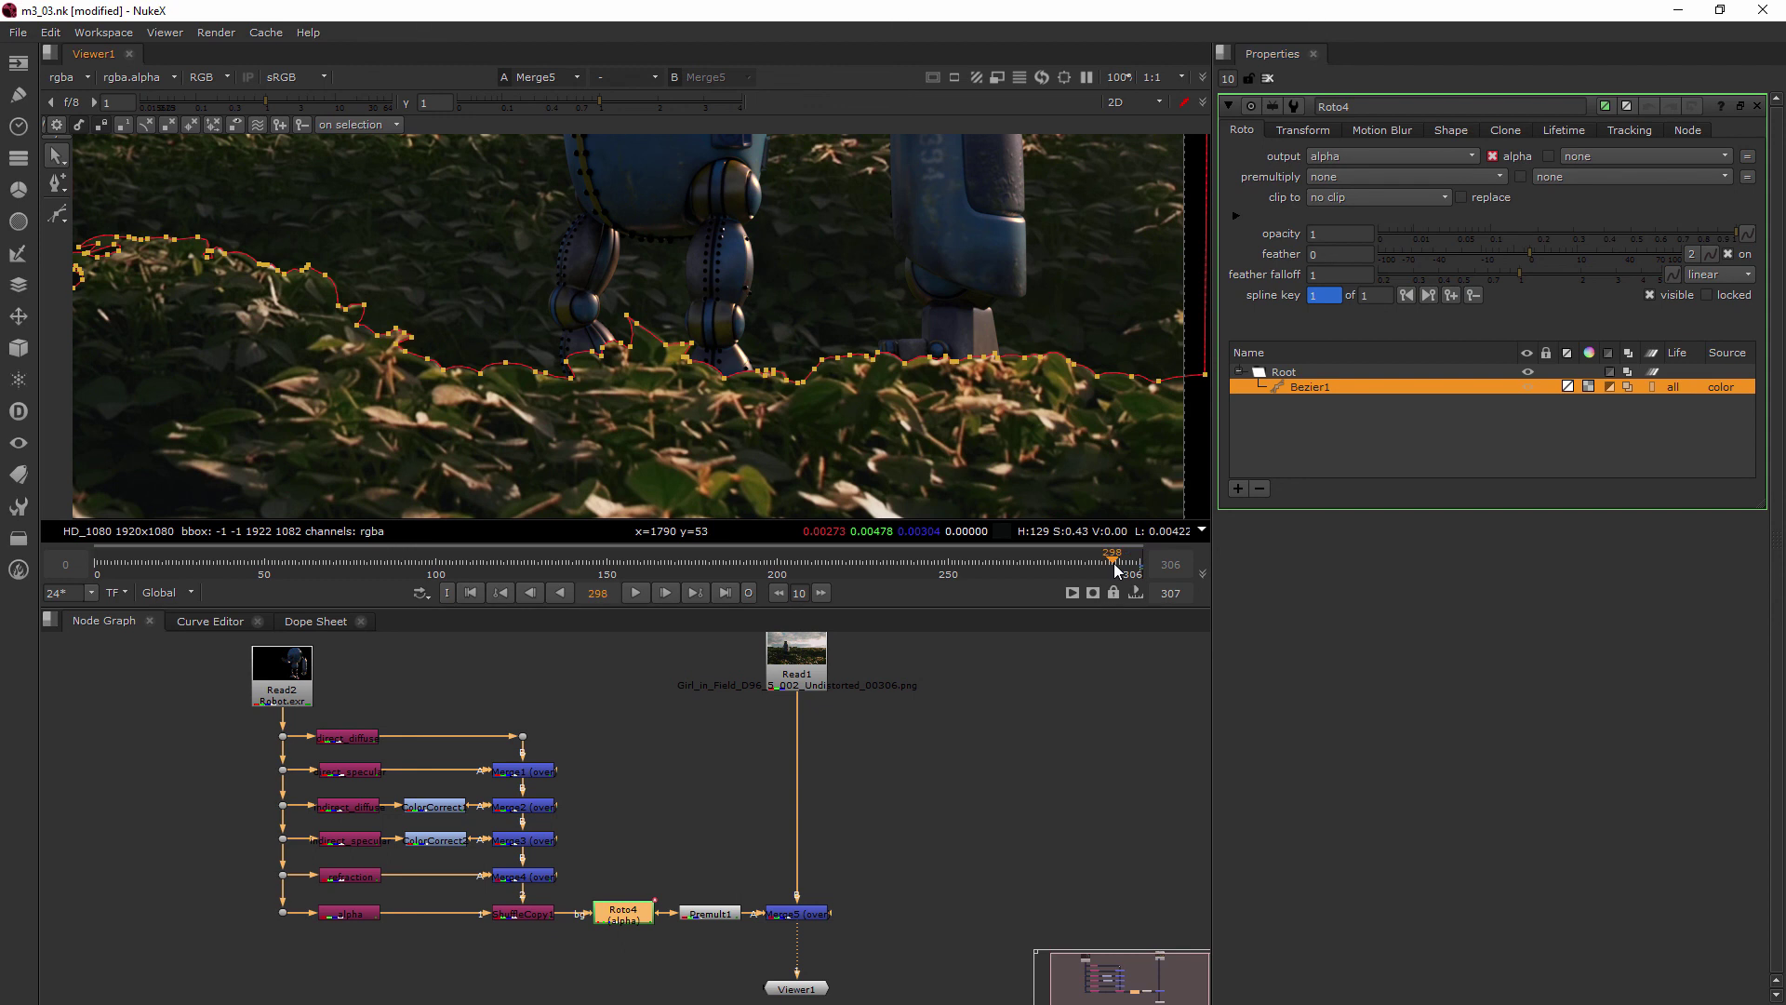
pyautogui.moveTo(1113, 562); pyautogui.dragTo(948, 571)
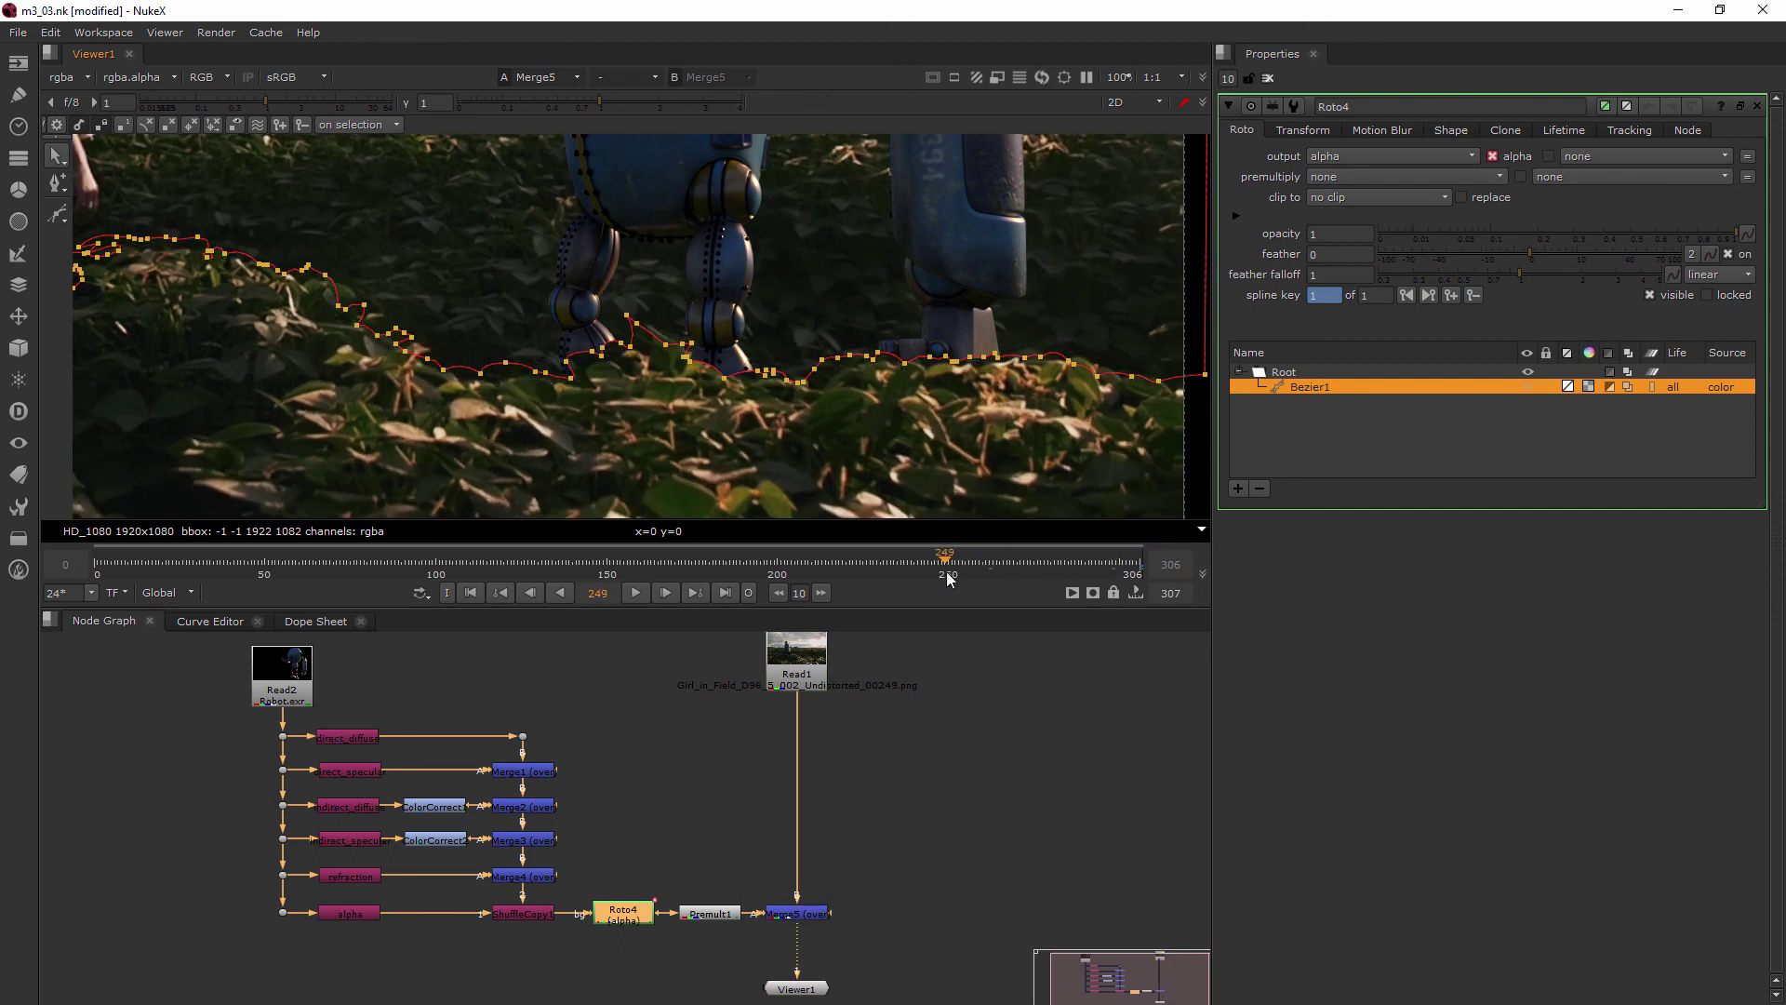